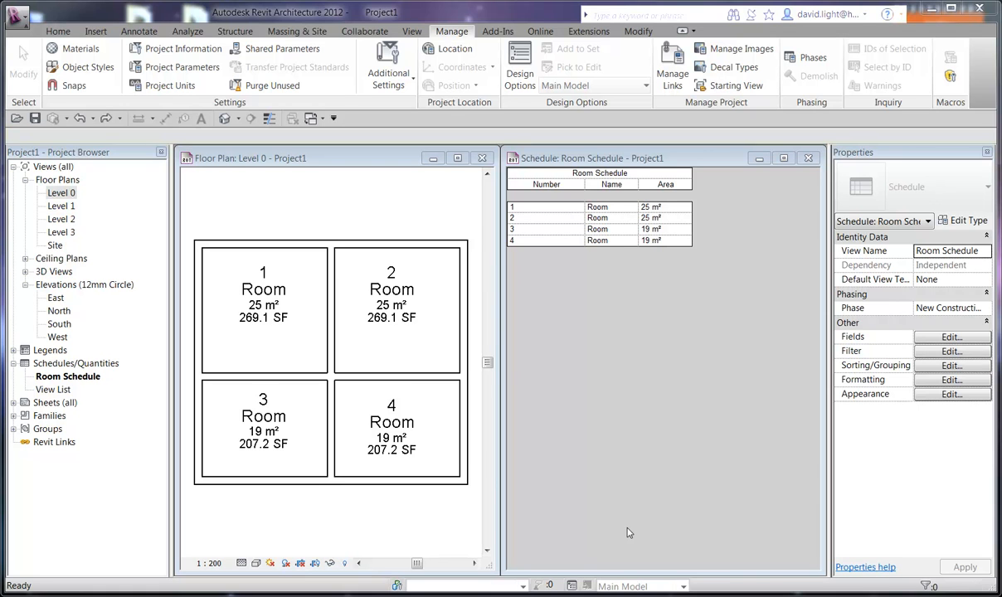
Start a new project parameter named "required area" with the parameter type Area.
left_click(586, 376)
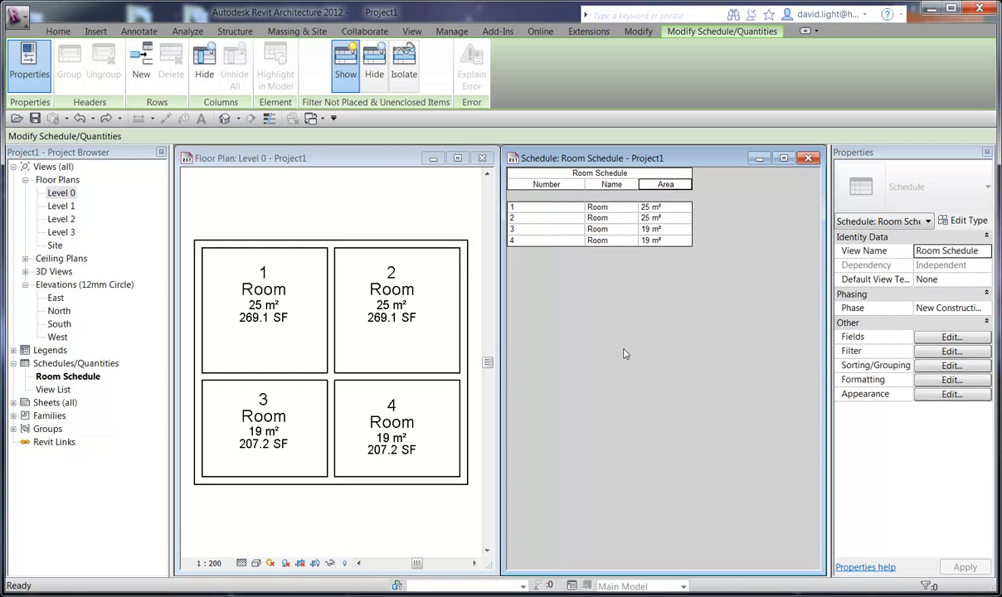
left_click(452, 31)
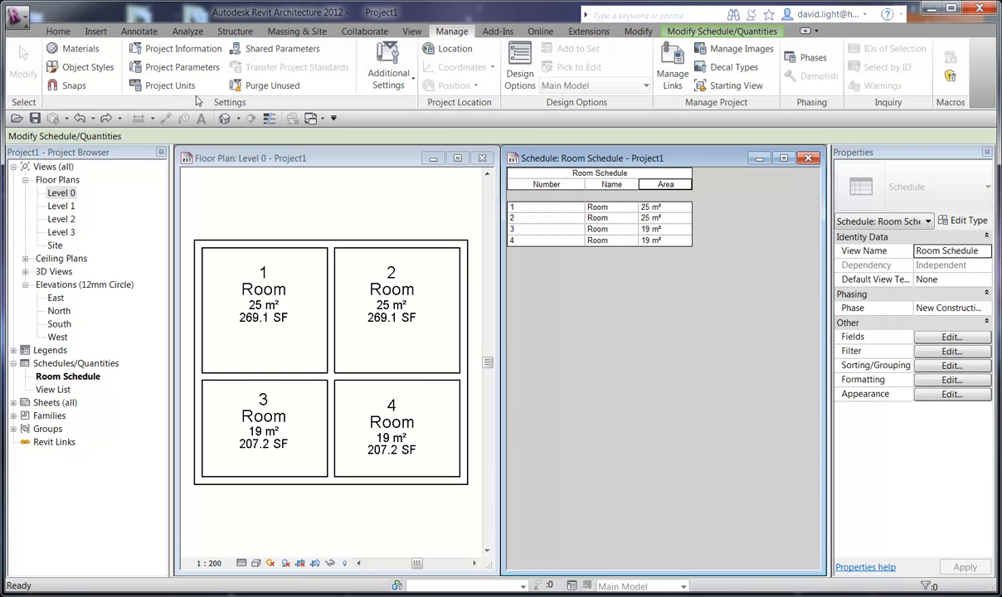
left_click(170, 68)
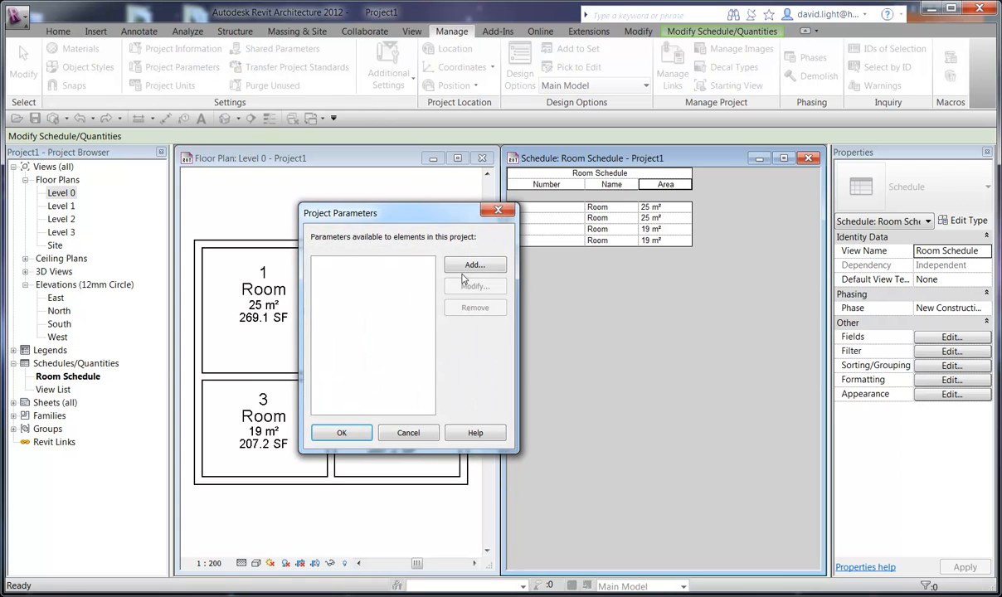
left_click(471, 266)
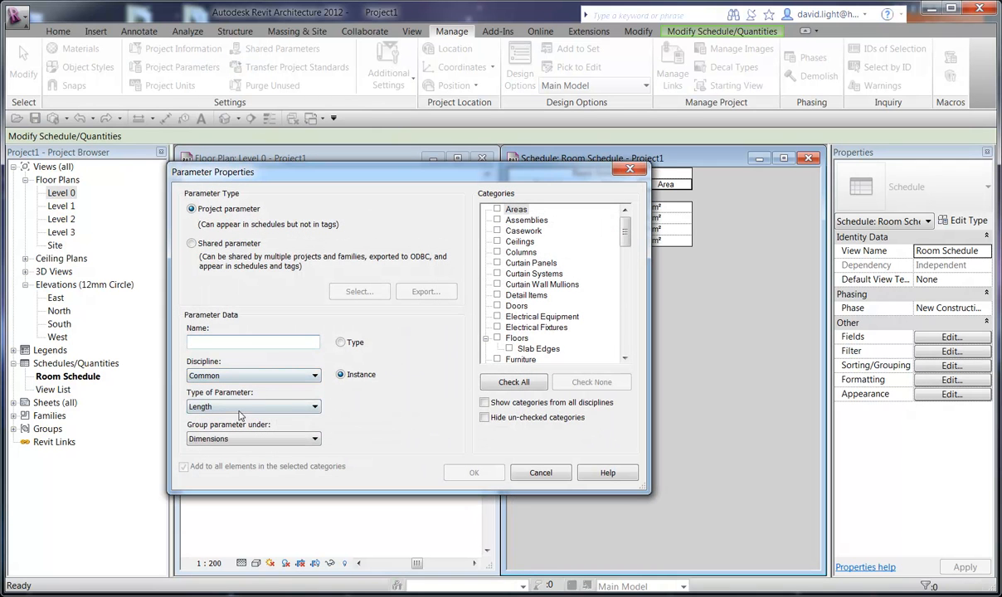
left_click(239, 410)
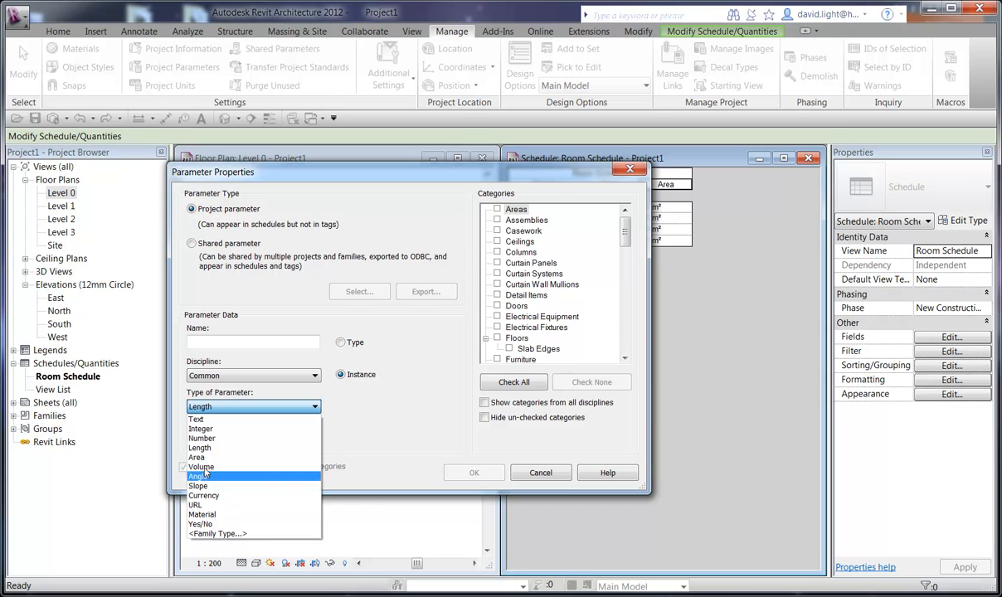
left_click(197, 457)
left_click(227, 341)
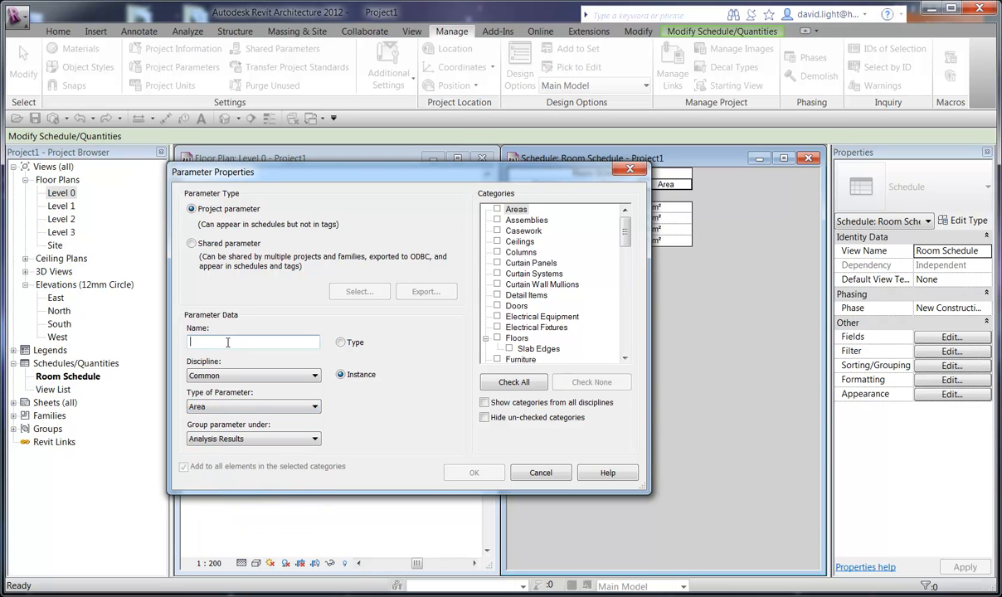
type("required area")
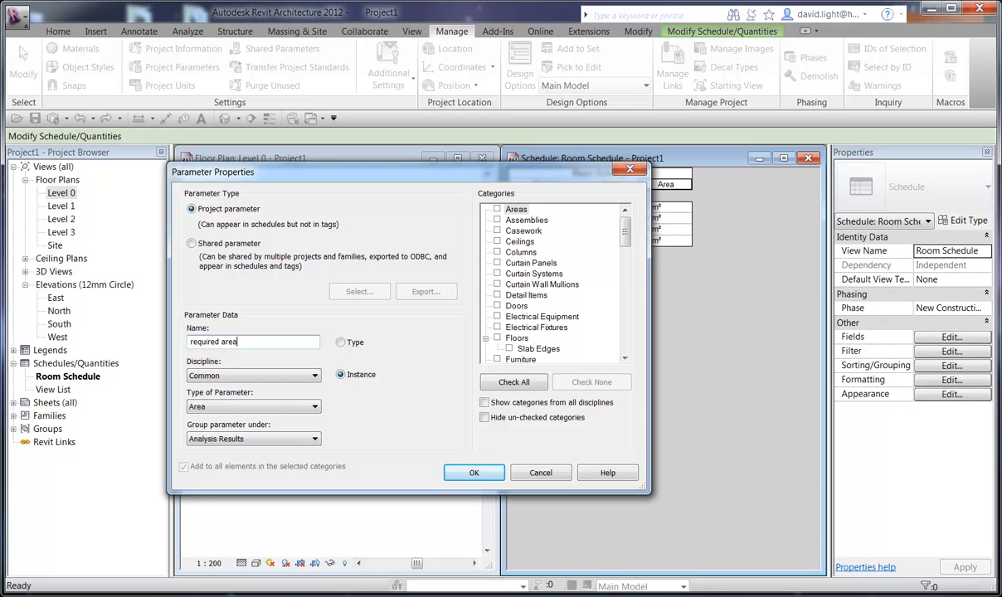
Assign the required area parameter to the Rooms category and add it to the project.
left_click_drag(625, 232, 627, 292)
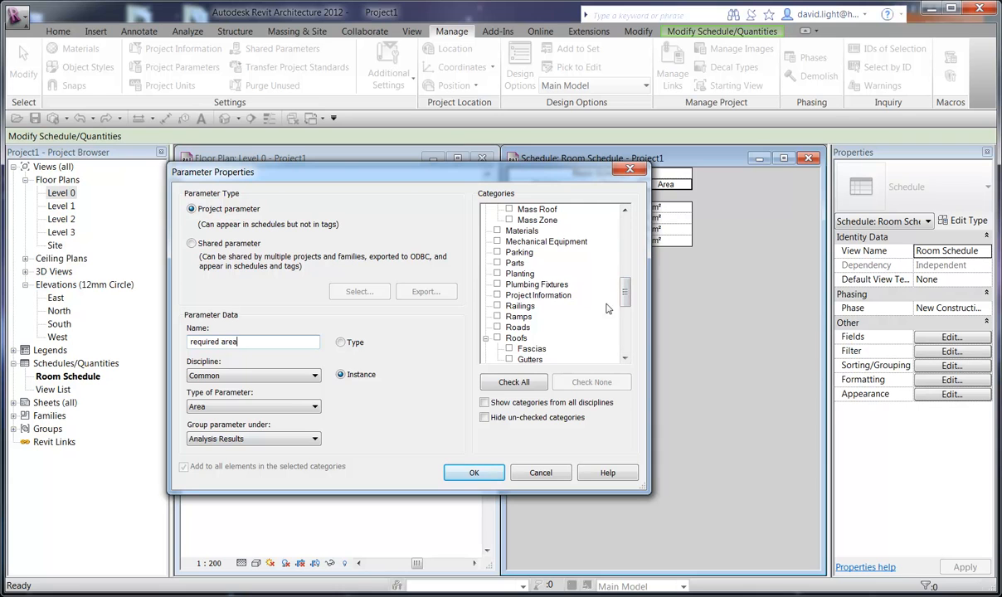
scroll(606, 309, "down", 3)
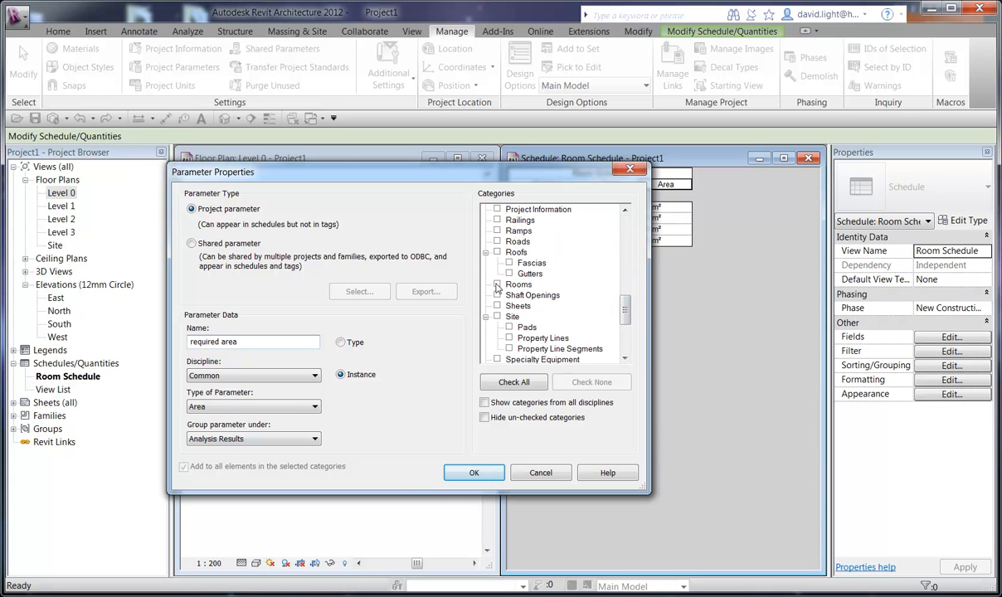
left_click(497, 284)
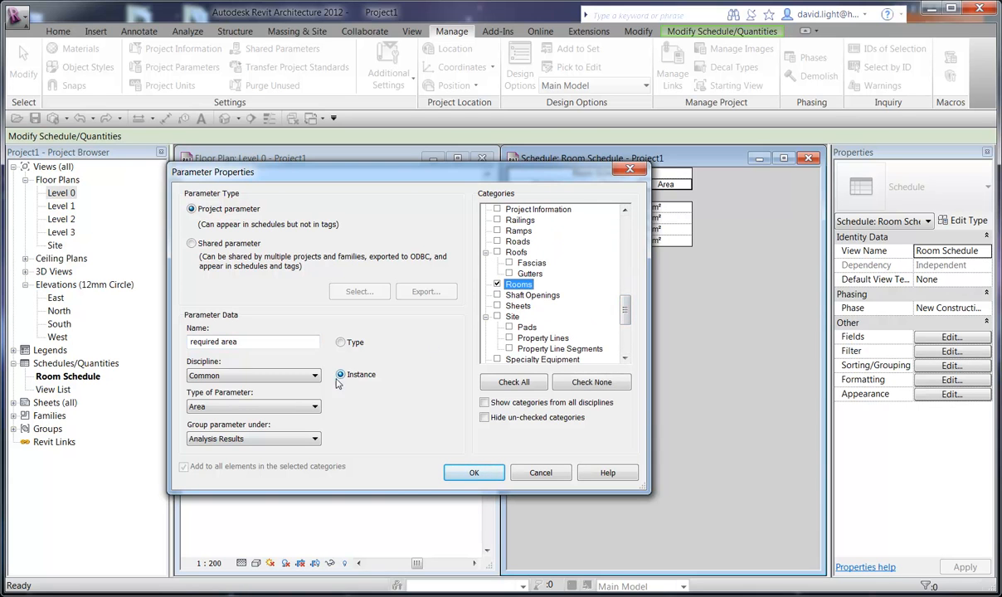
left_click(482, 473)
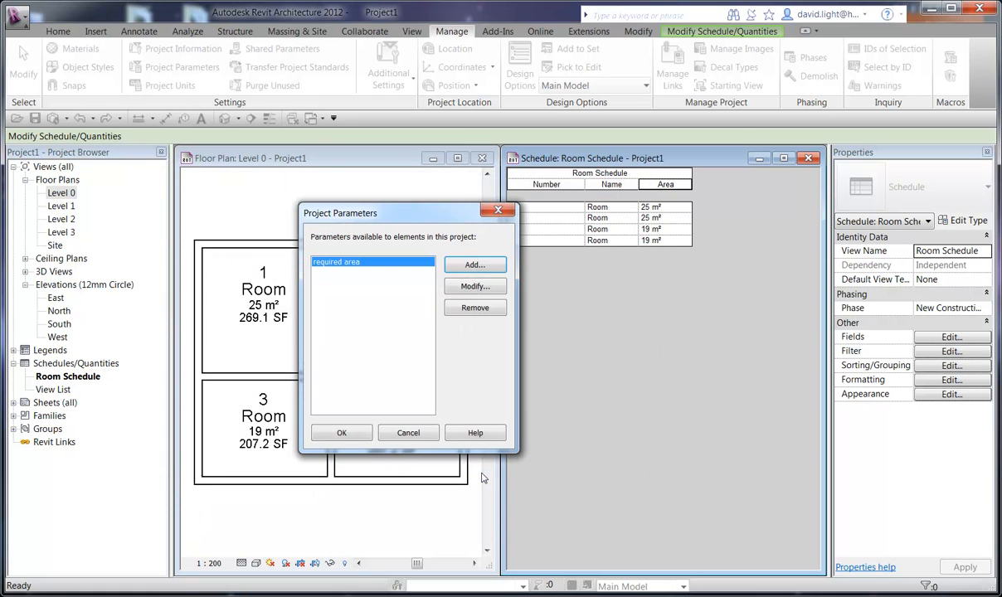
left_click(362, 439)
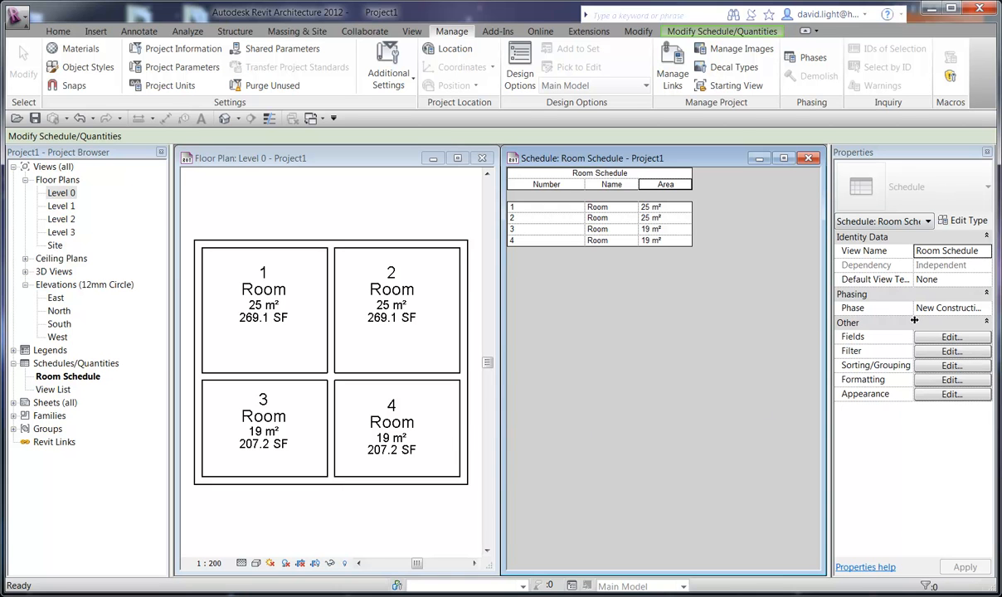
Add the required area field to the scheduled fields of the Room Schedule.
left_click(946, 336)
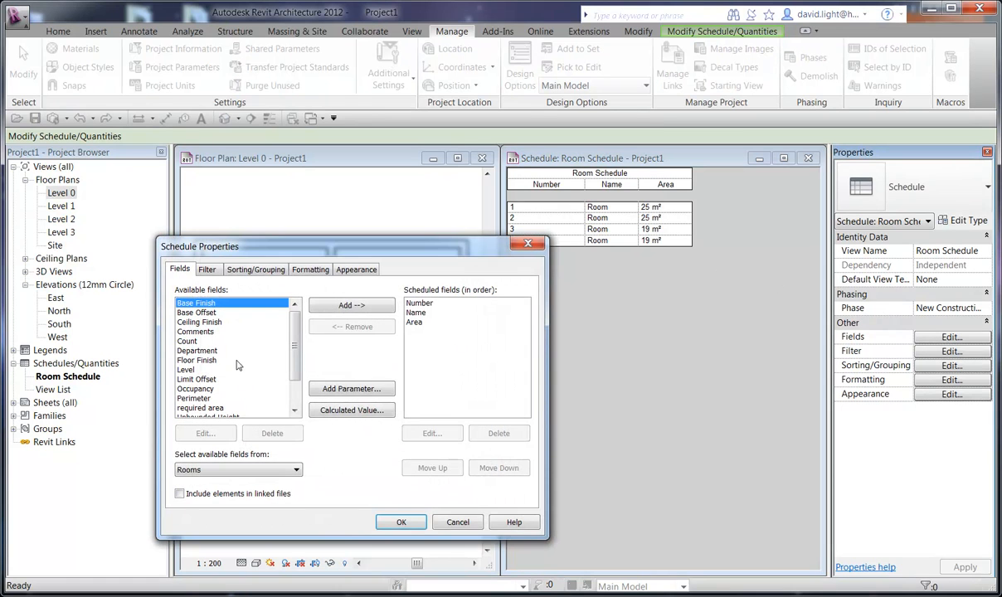
left_click(202, 409)
left_click(343, 307)
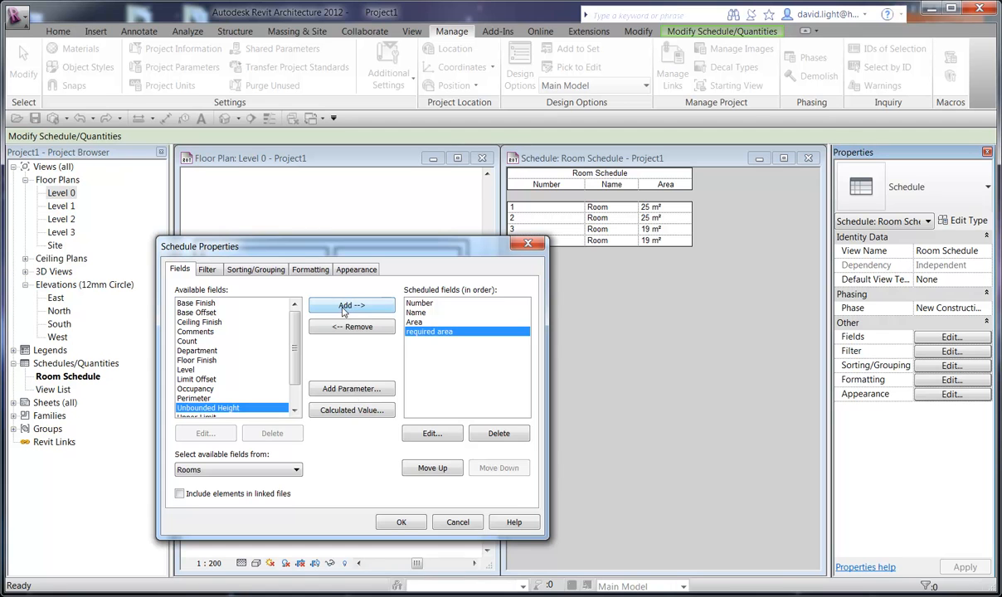
Start a calculated value named "area difference" of type Area for the Room Schedule.
left_click(358, 411)
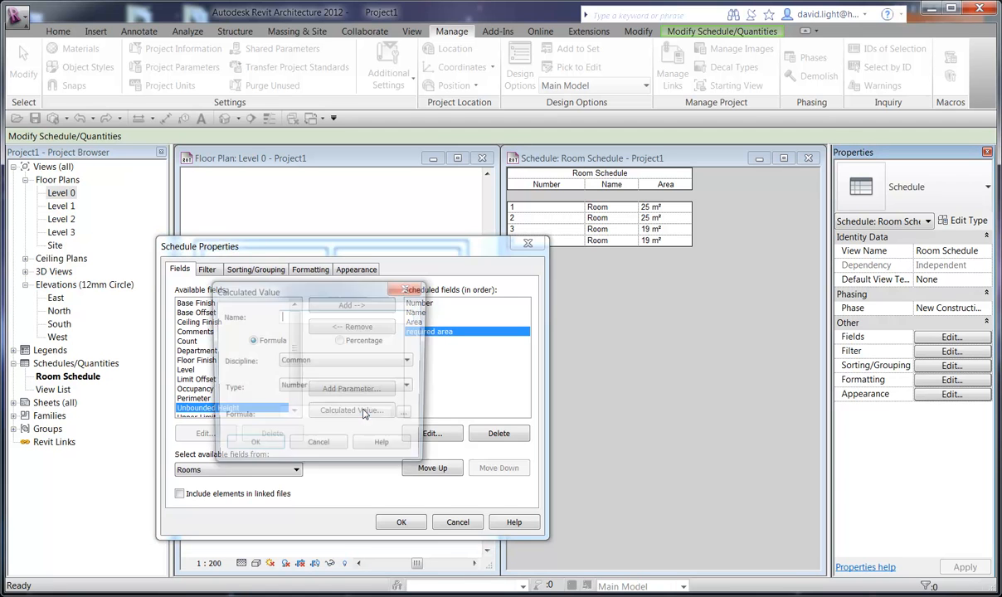
left_click(342, 388)
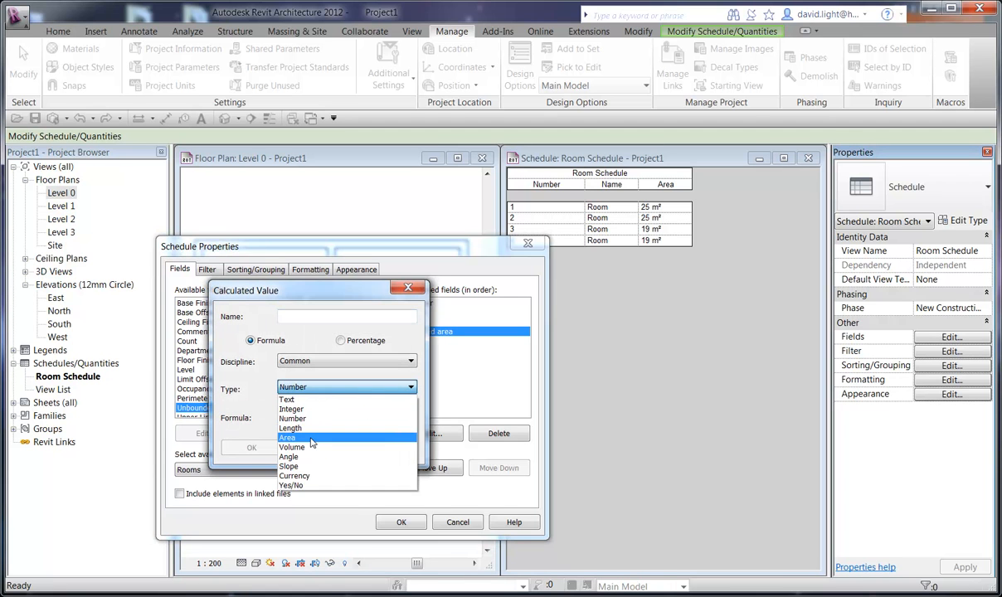
left_click(299, 437)
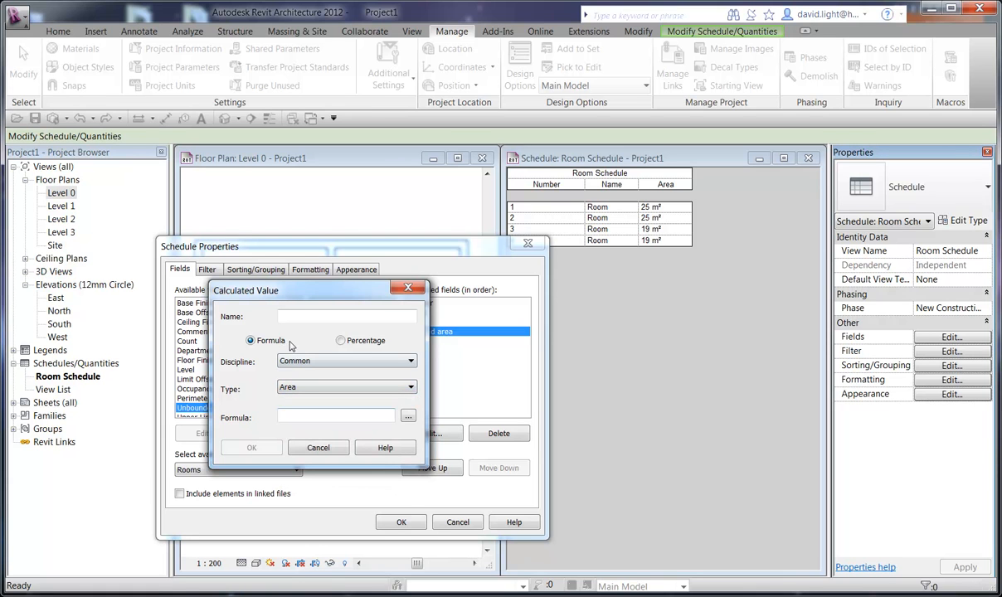
left_click(304, 315)
type("area difference")
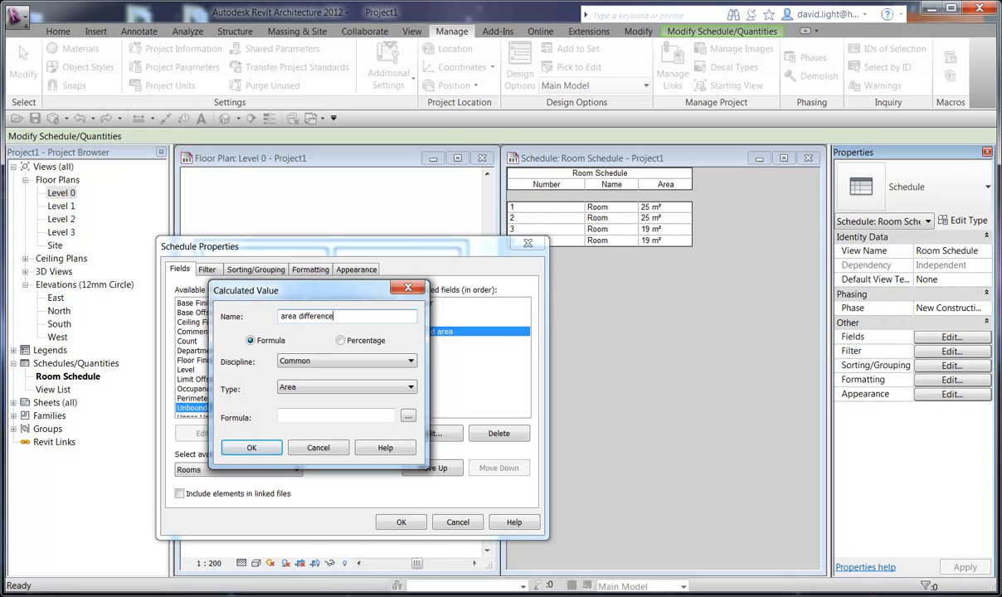
Build the area difference formula as Area minus required area and apply the fields to the schedule.
left_click(408, 417)
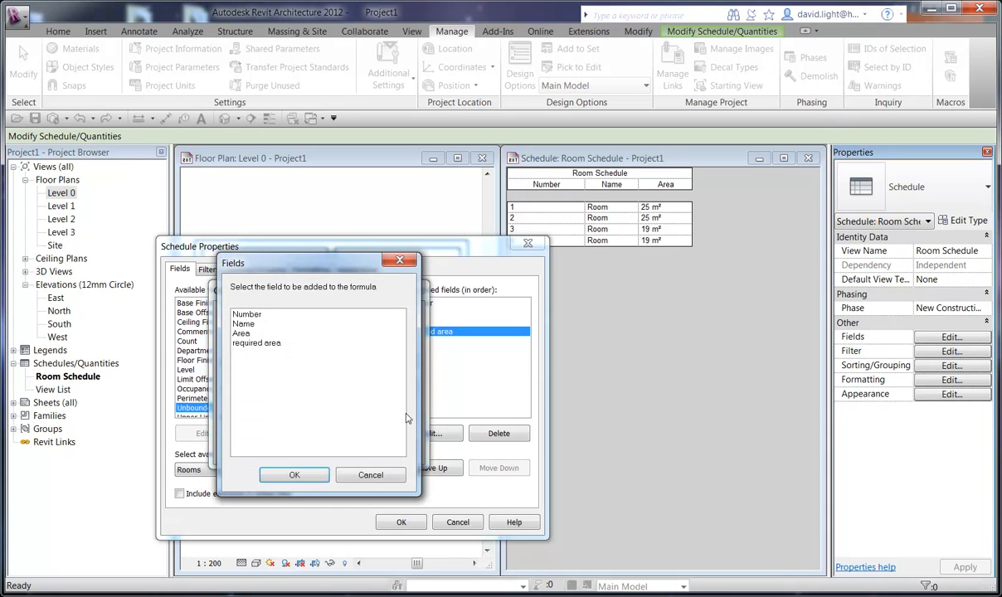
left_click(241, 333)
left_click(294, 475)
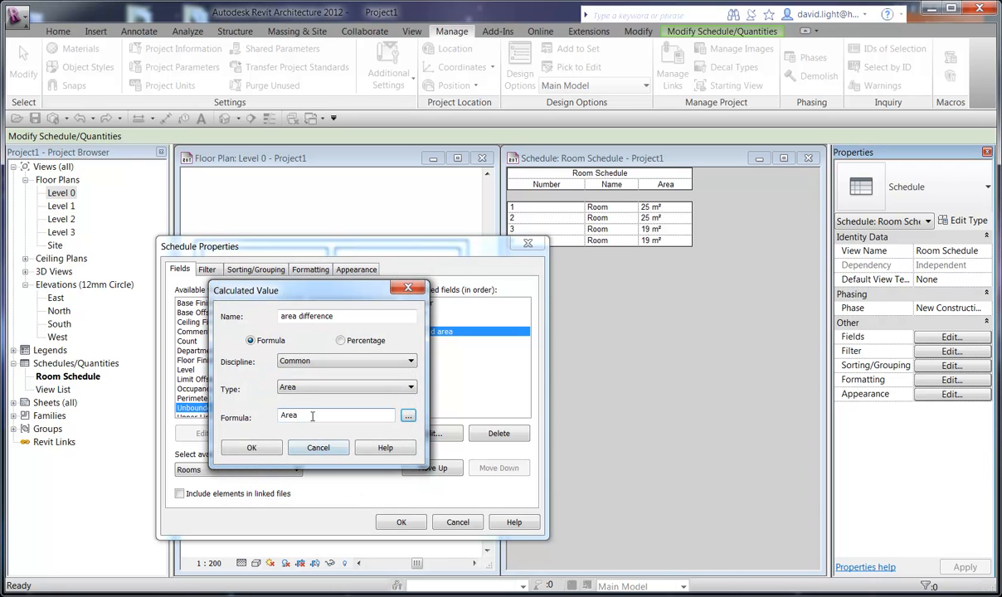
type("-")
left_click(409, 417)
left_click(249, 340)
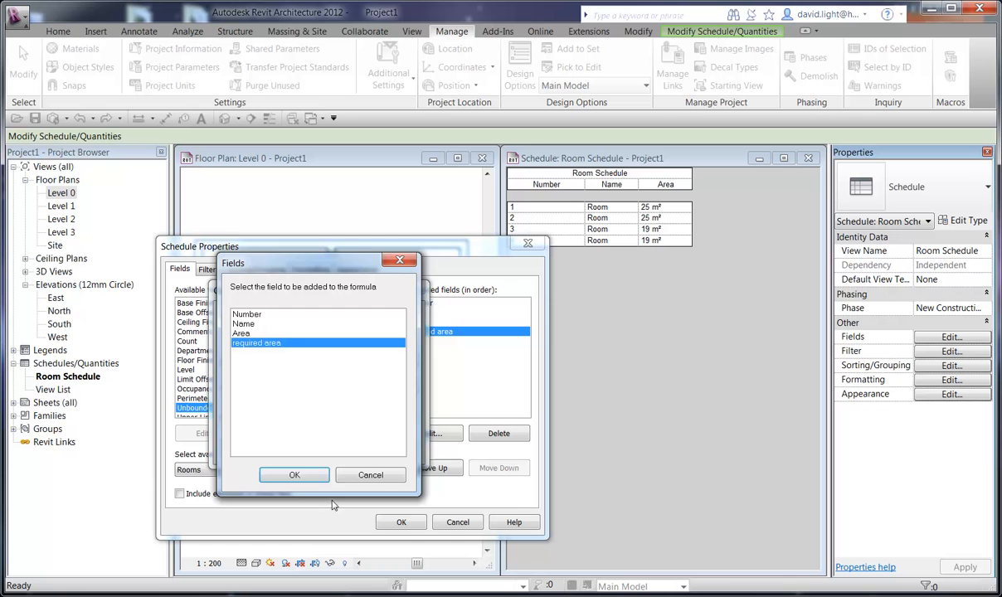
left_click(294, 458)
left_click(251, 448)
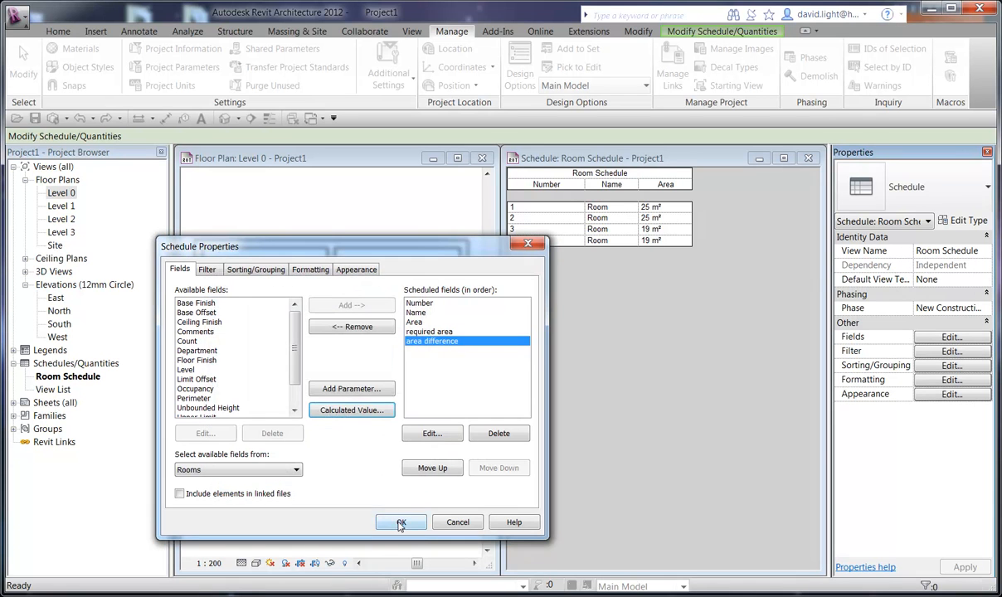
left_click(400, 523)
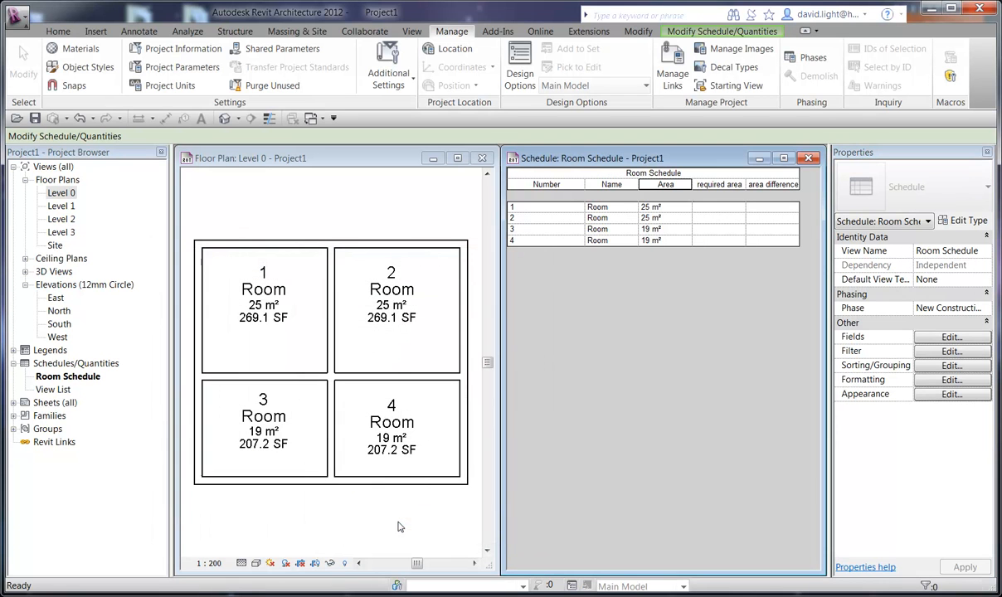
Enter required areas of 25, 24, 17 and 21 m² for rooms 1 to 4 in the schedule.
left_click(718, 206)
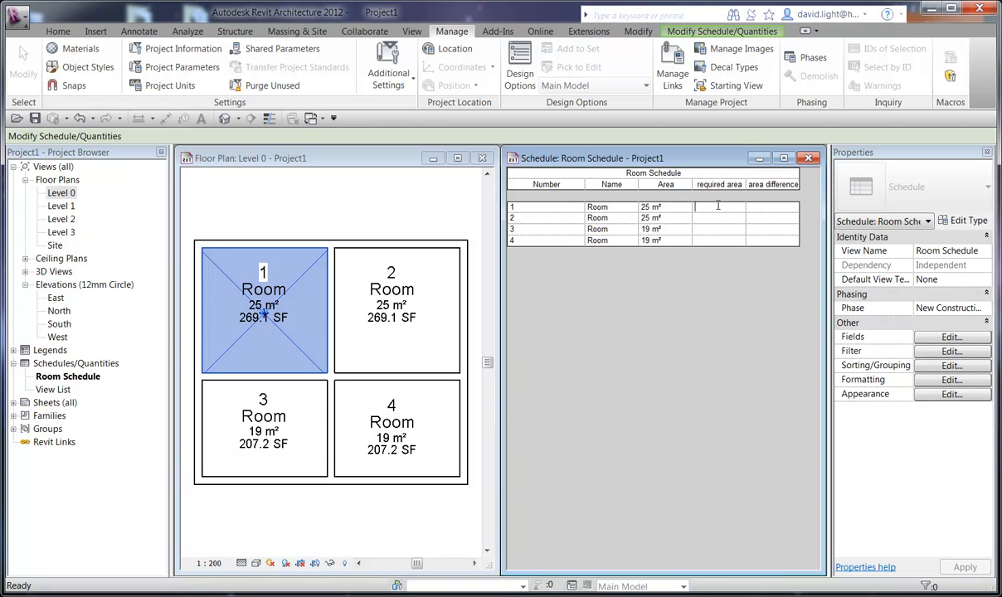
type("25")
key("Return")
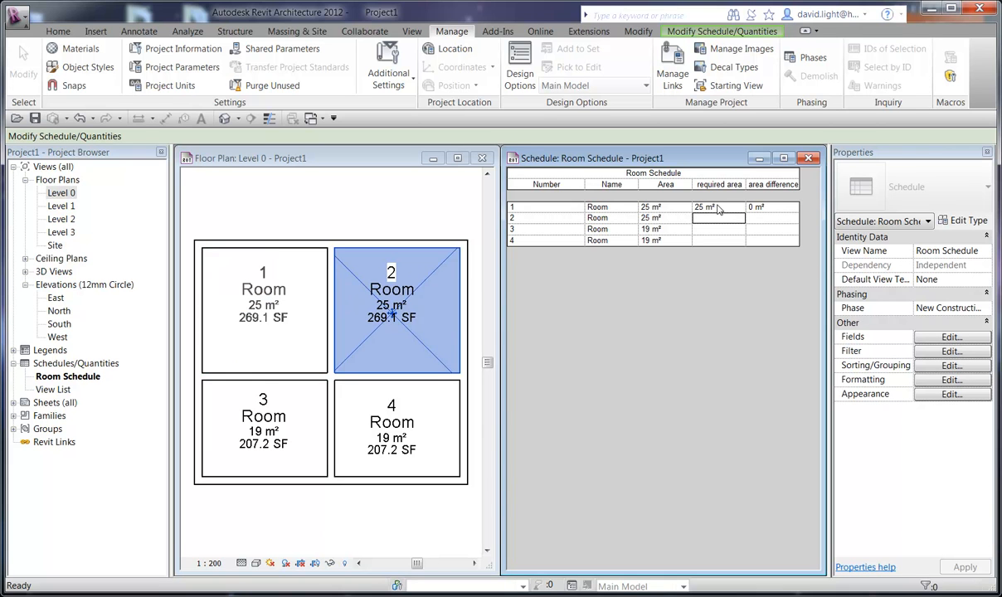
type("24")
key("Return")
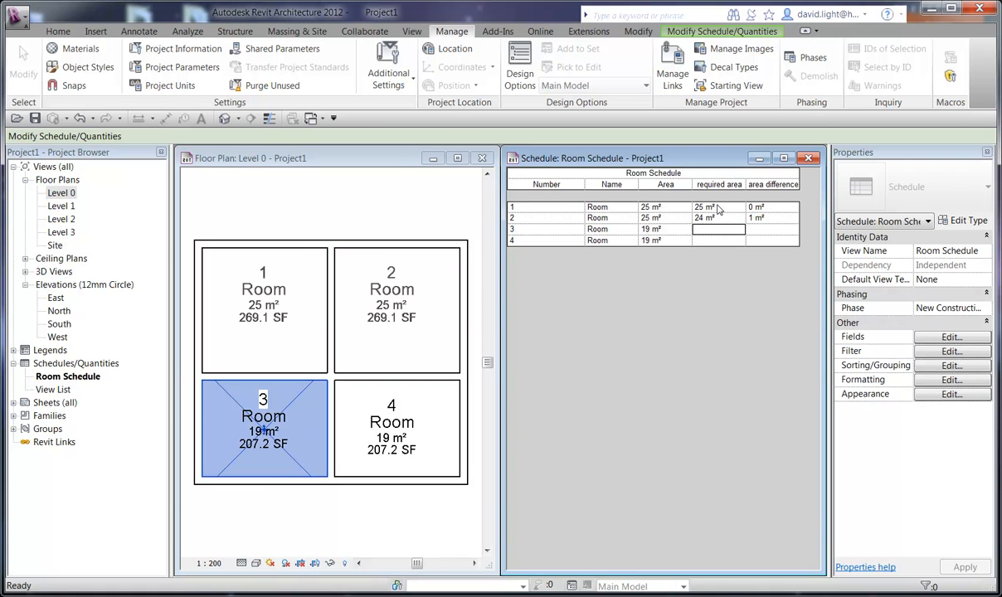
type("17 m²")
key("Return")
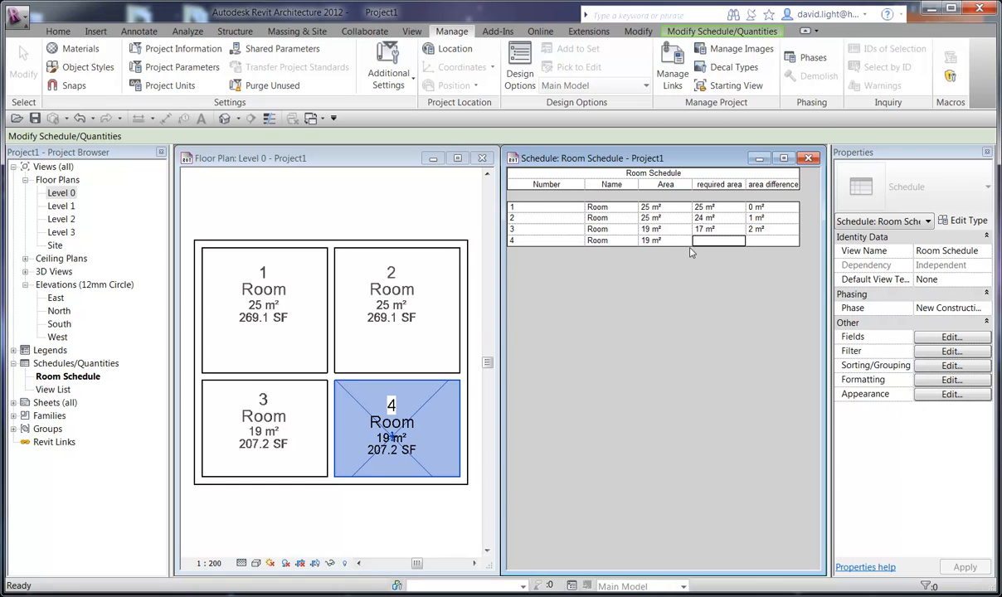
type("21")
left_click(737, 230)
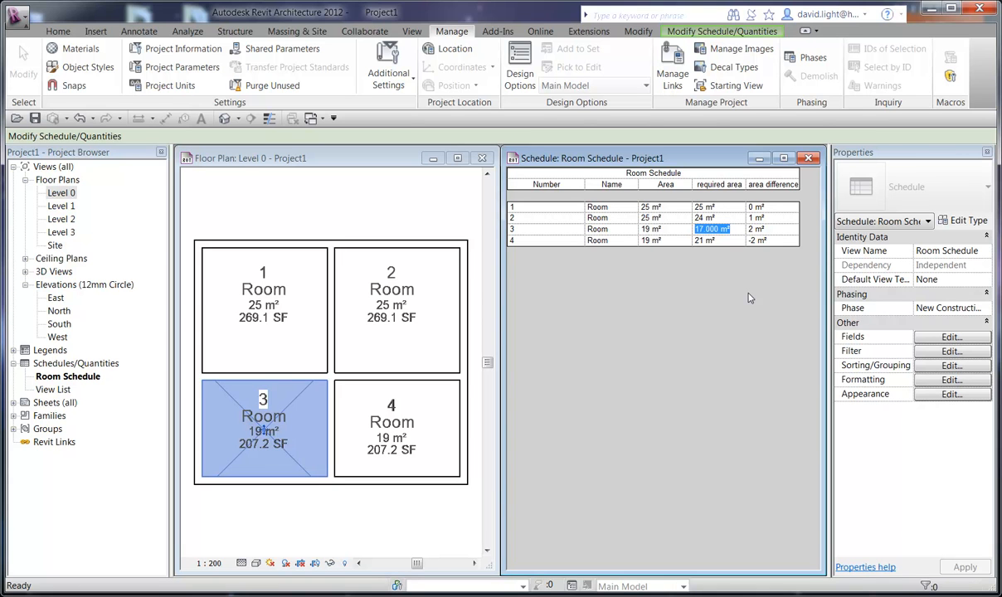
Start a calculated value named "over" of type Yes/No for the Room Schedule.
left_click_drag(497, 294, 465, 300)
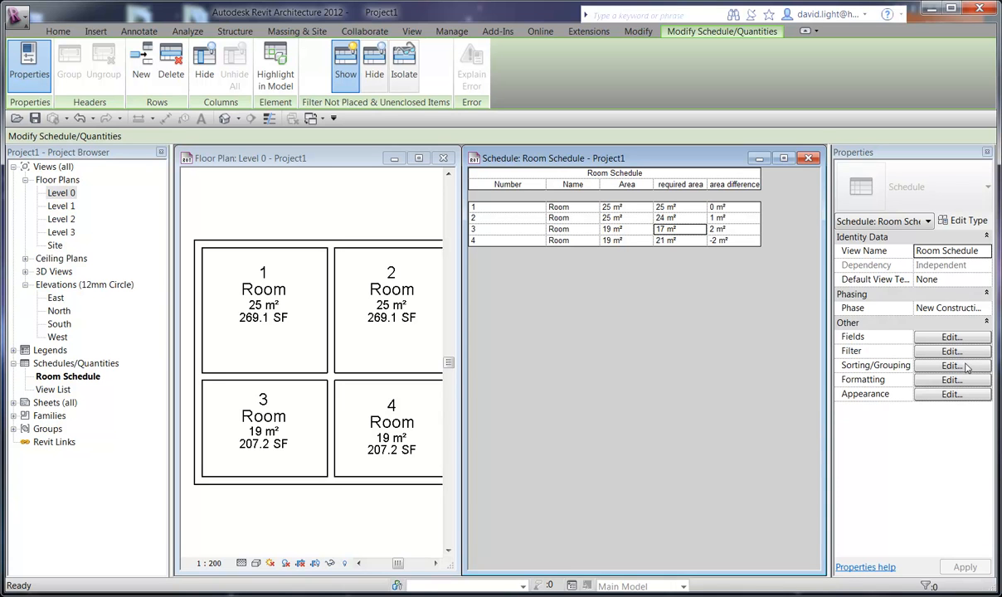
left_click(940, 339)
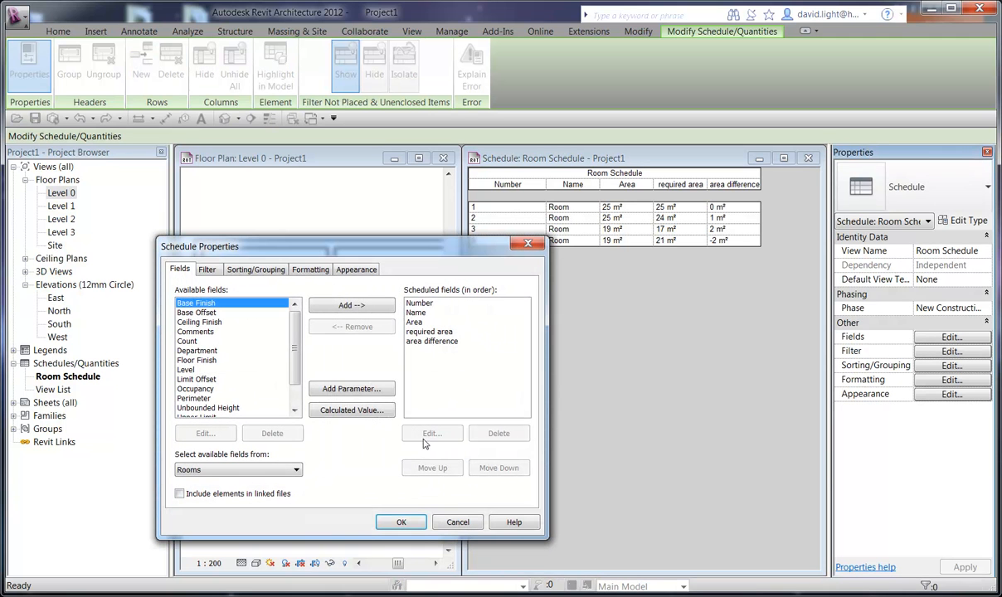
left_click(362, 412)
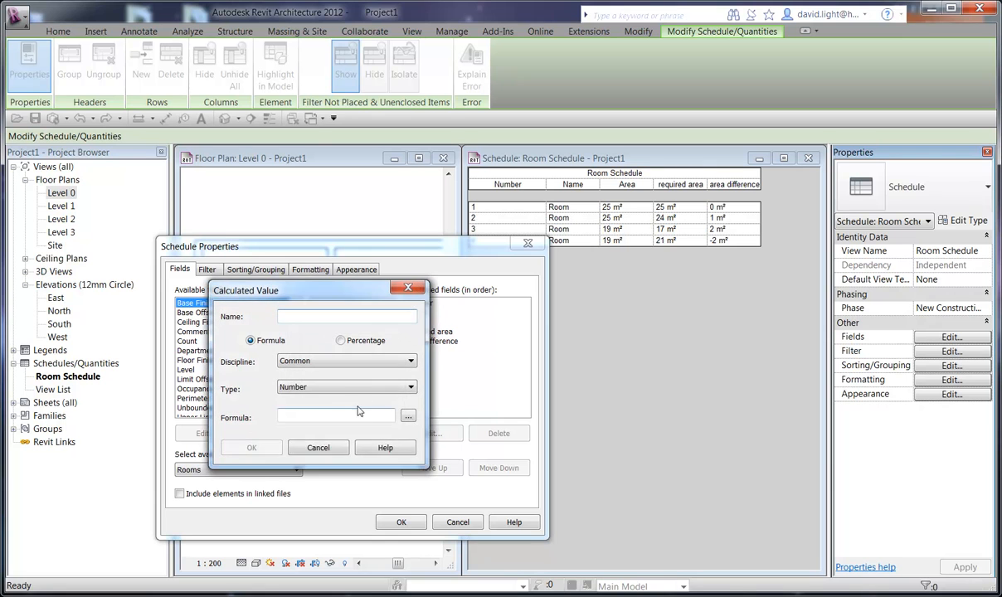
left_click(341, 388)
left_click(316, 484)
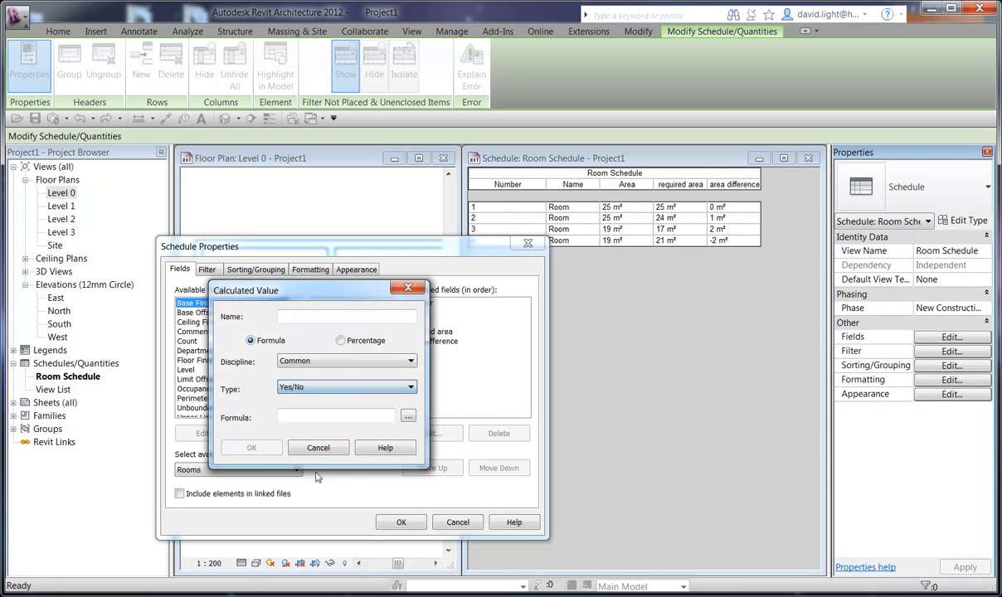
left_click(309, 317)
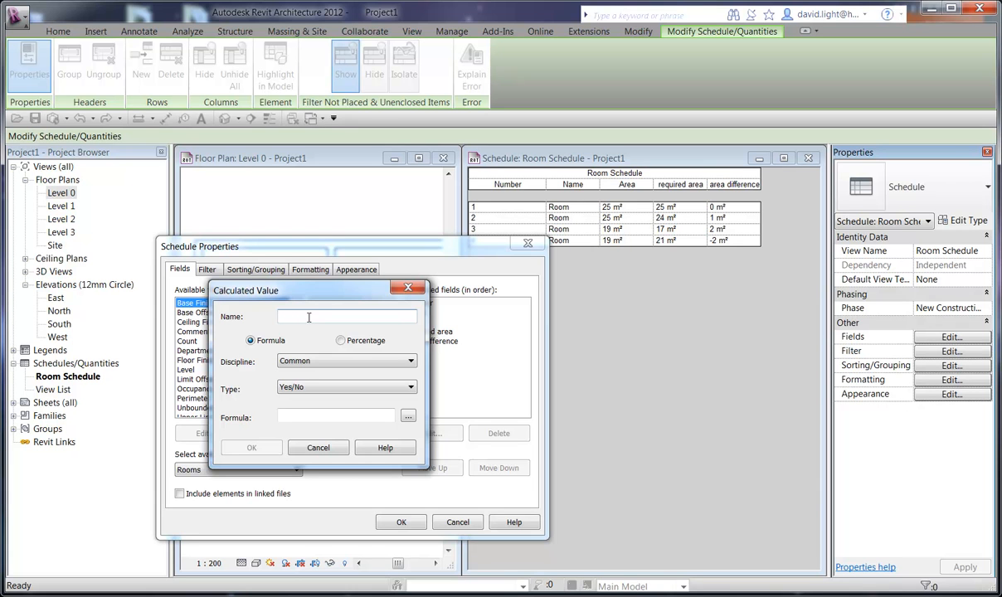
type("over")
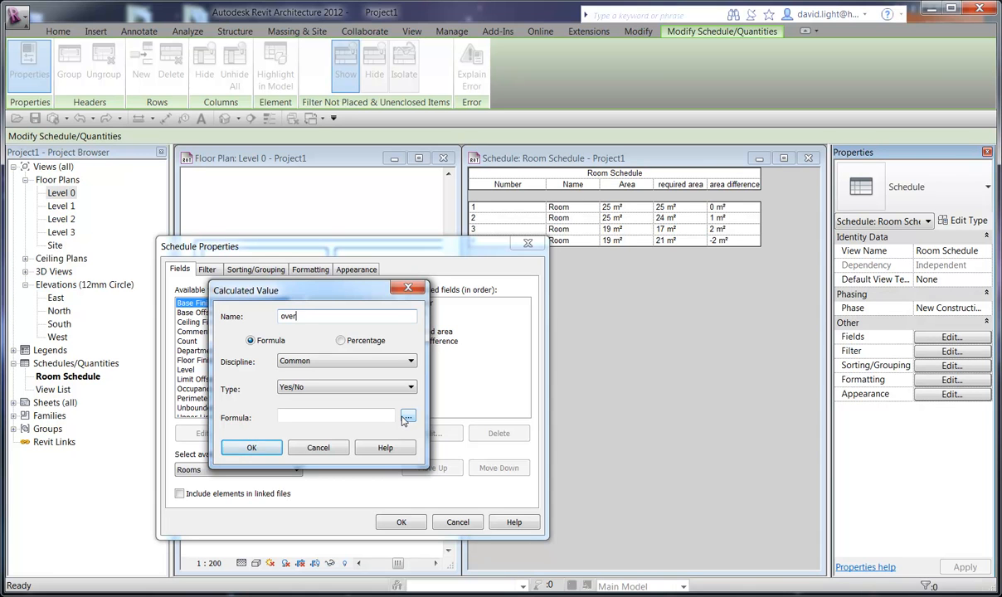
Build the over formula as or(Area > required area) and add the value to the scheduled fields.
left_click(342, 417)
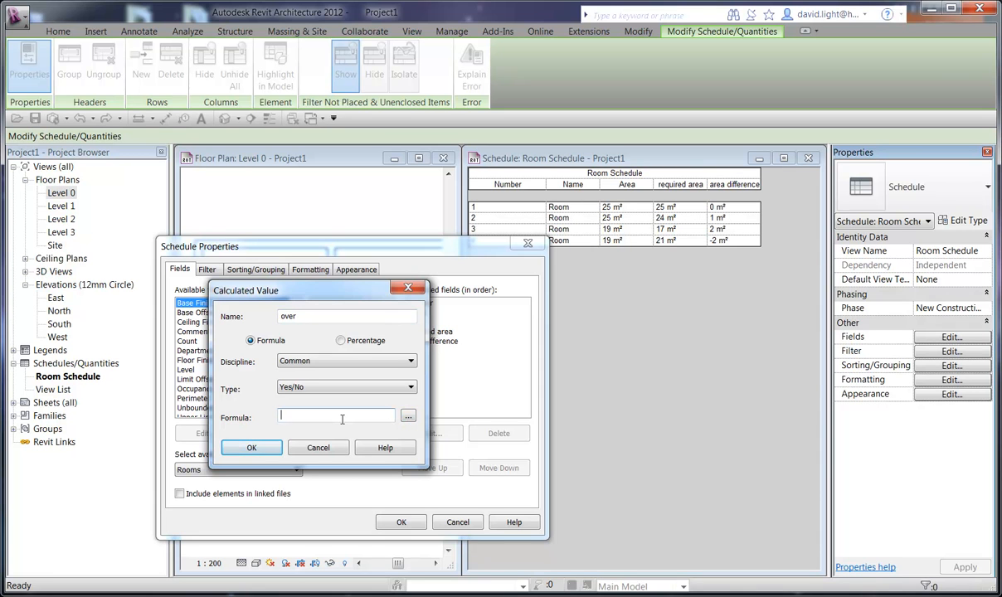
type("or(Area >")
left_click(408, 416)
left_click(259, 343)
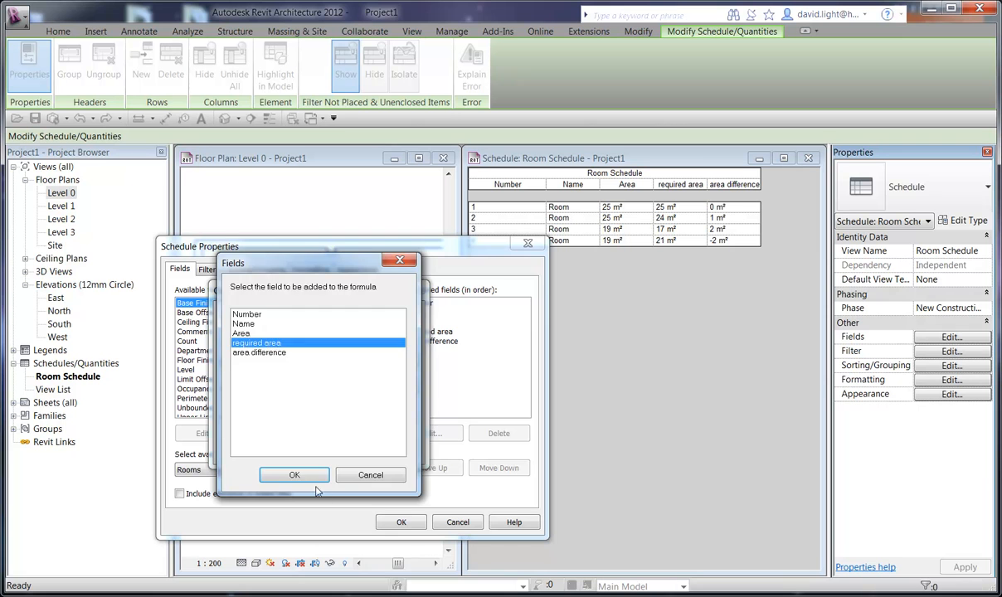
left_click(294, 470)
type(")")
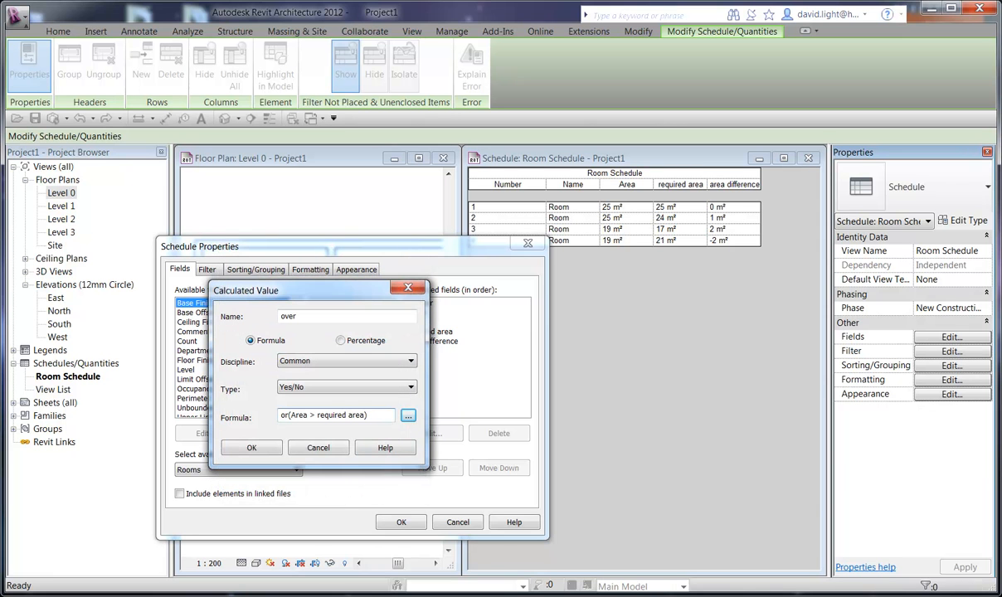
left_click(263, 448)
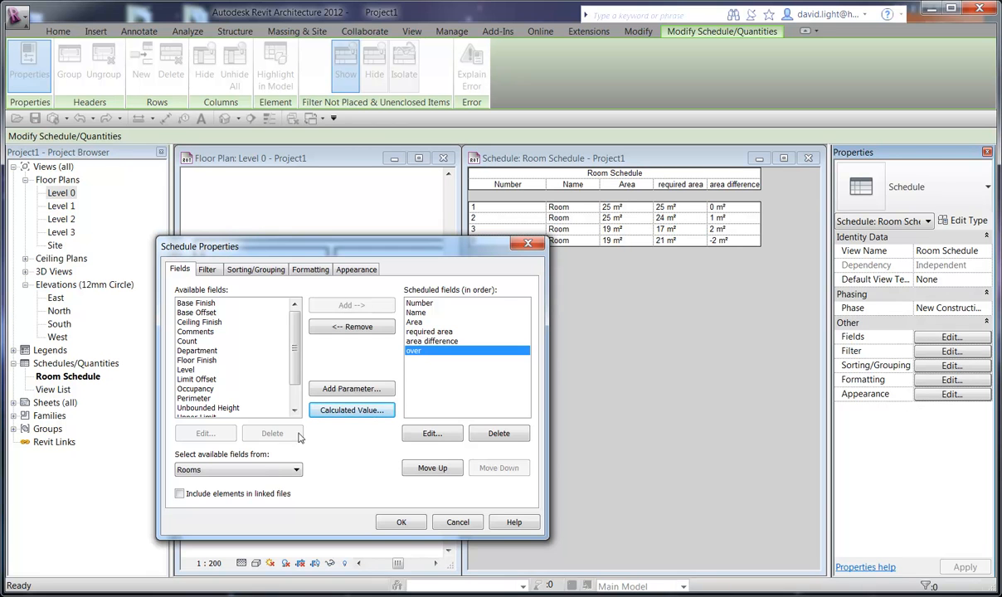
Start another calculated value named "under" of type Yes/No.
left_click(357, 411)
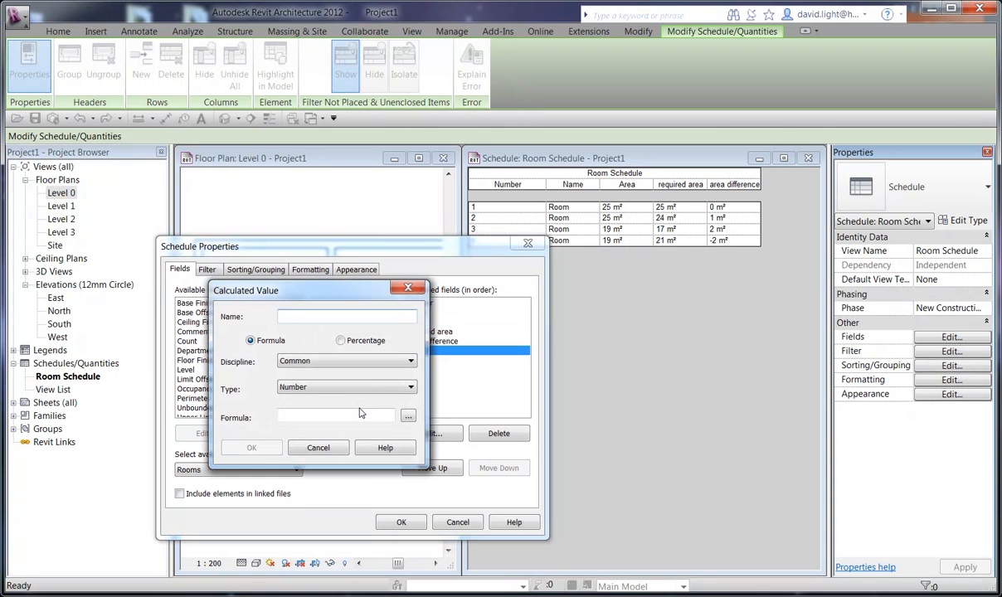
left_click(359, 388)
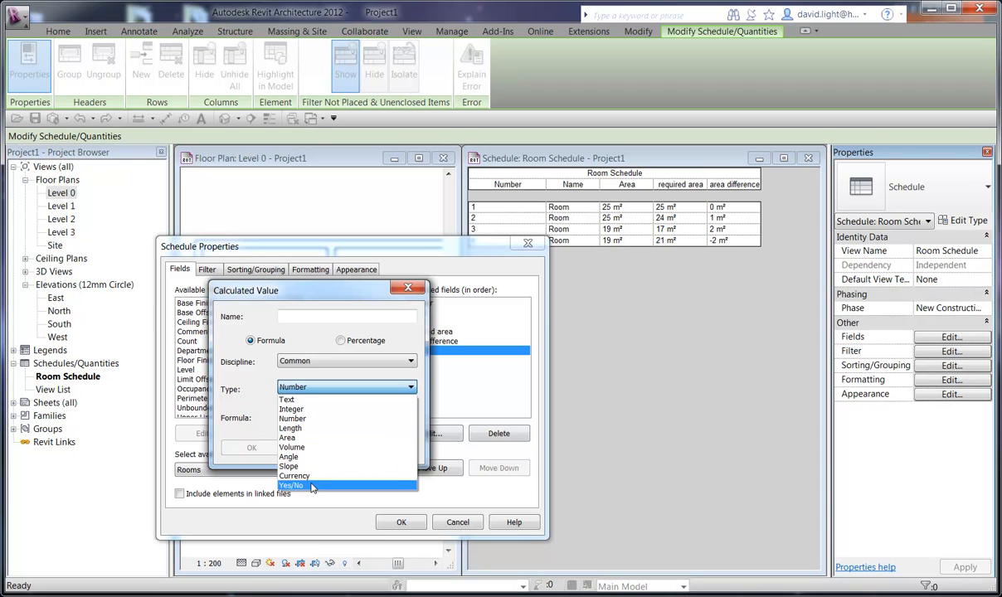
left_click(312, 484)
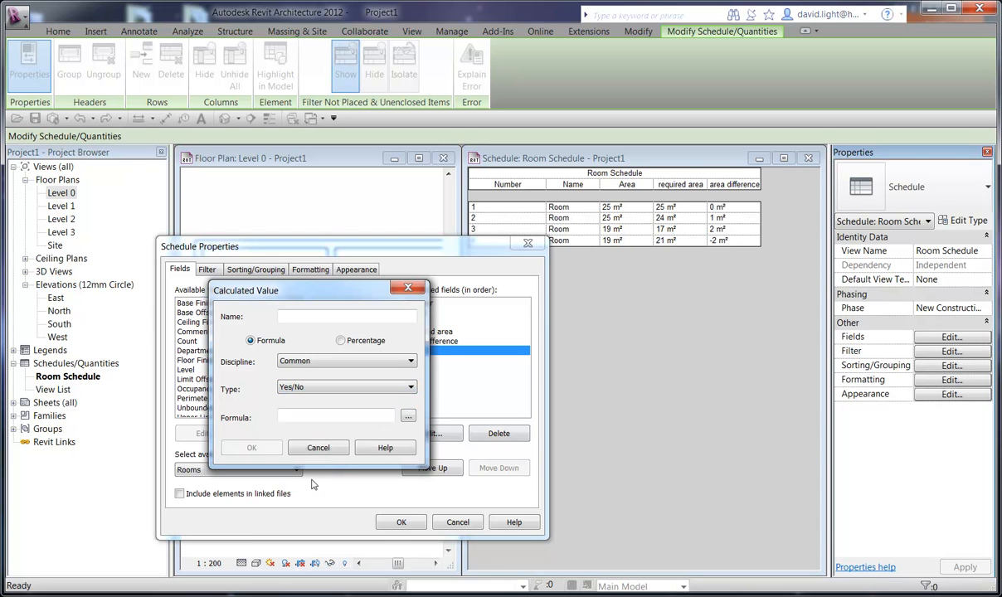
left_click(314, 315)
type("under")
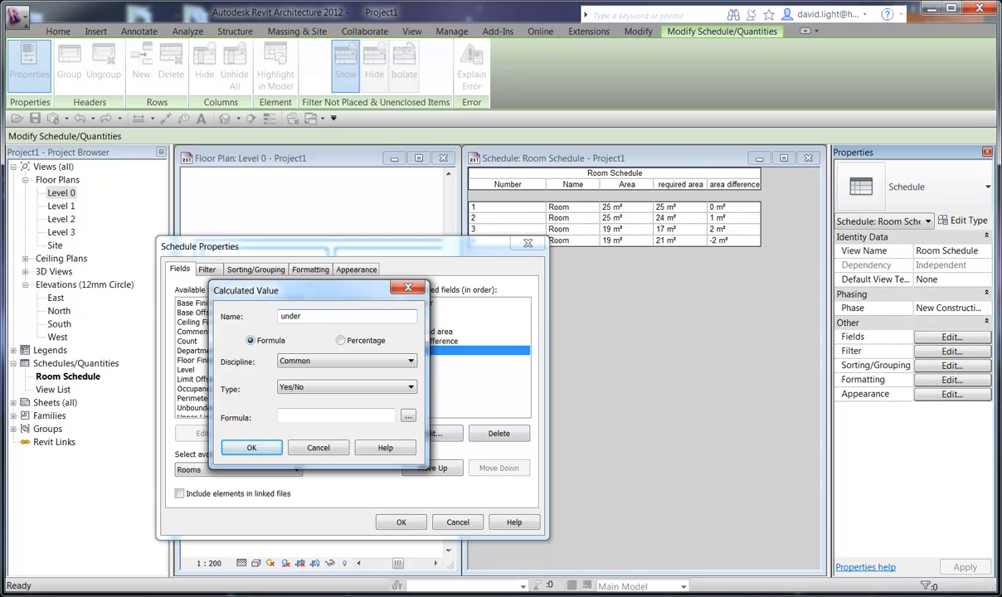
Build the under formula as and(Area < required area) and add the value to the scheduled fields.
left_click(295, 418)
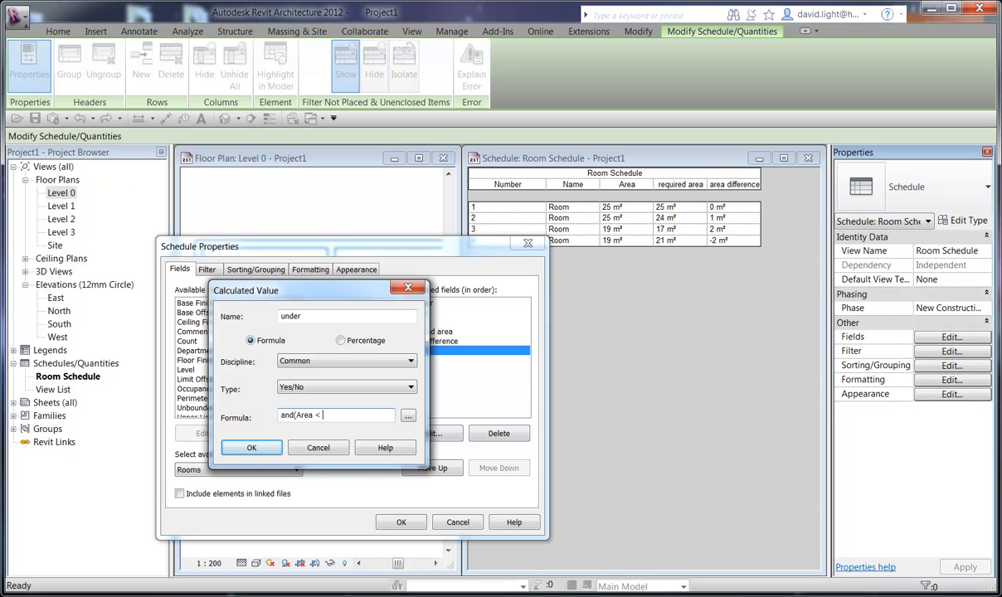
left_click(408, 416)
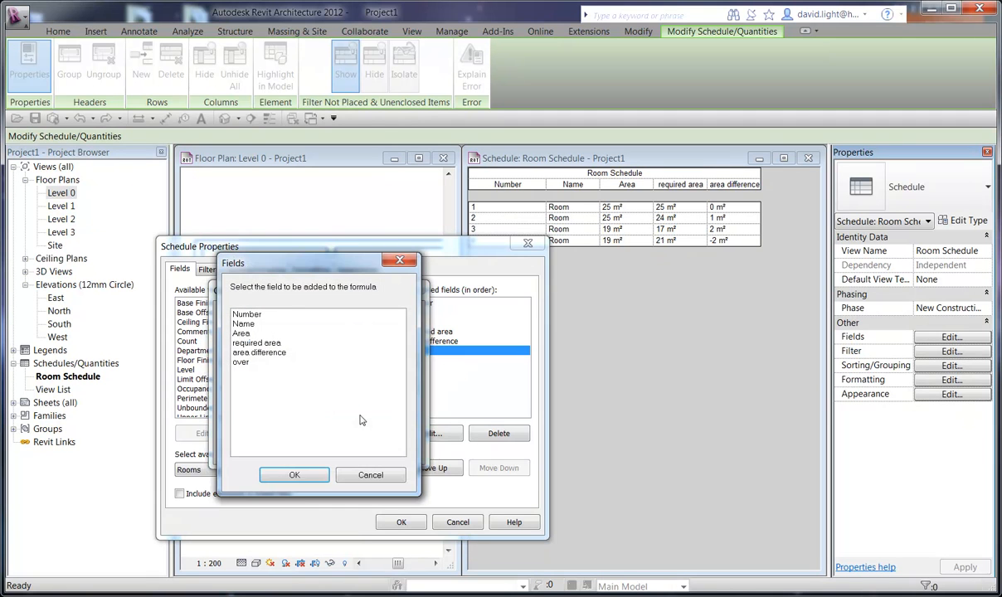
left_click(268, 345)
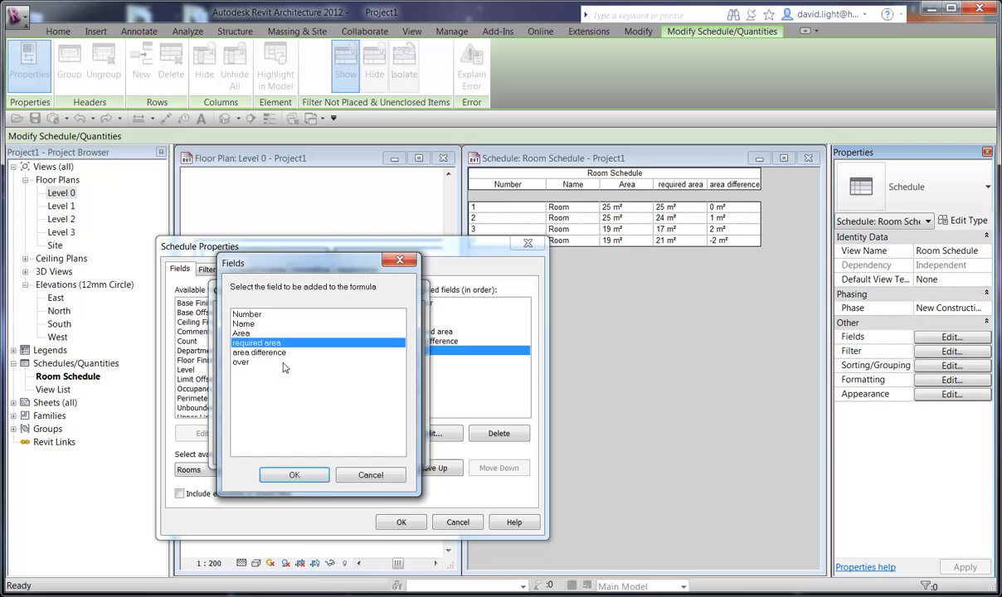
left_click(294, 475)
type(")")
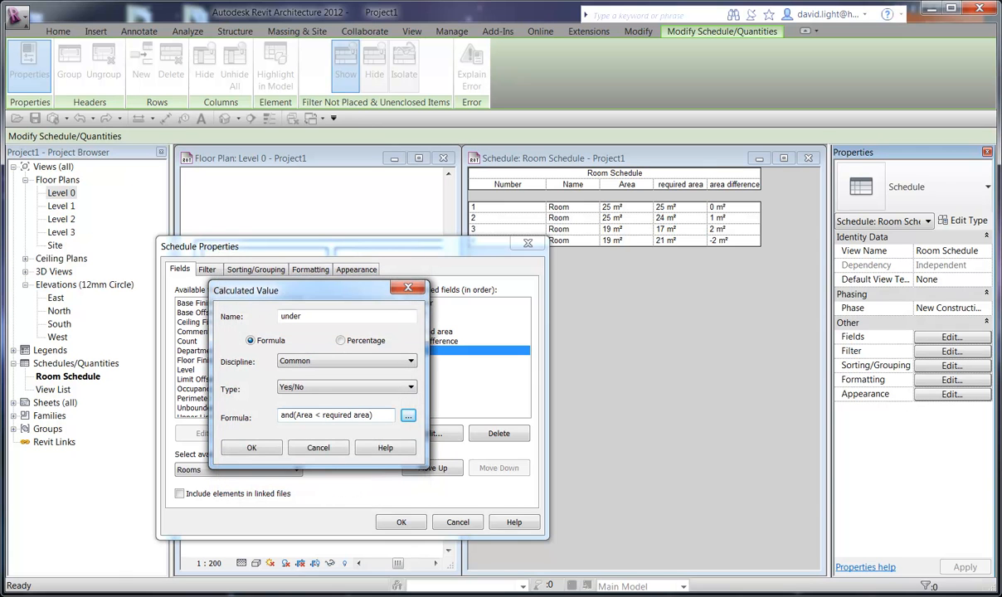
left_click(252, 448)
Review the over and under calculated value definitions and apply the fields to the schedule.
left_click(431, 434)
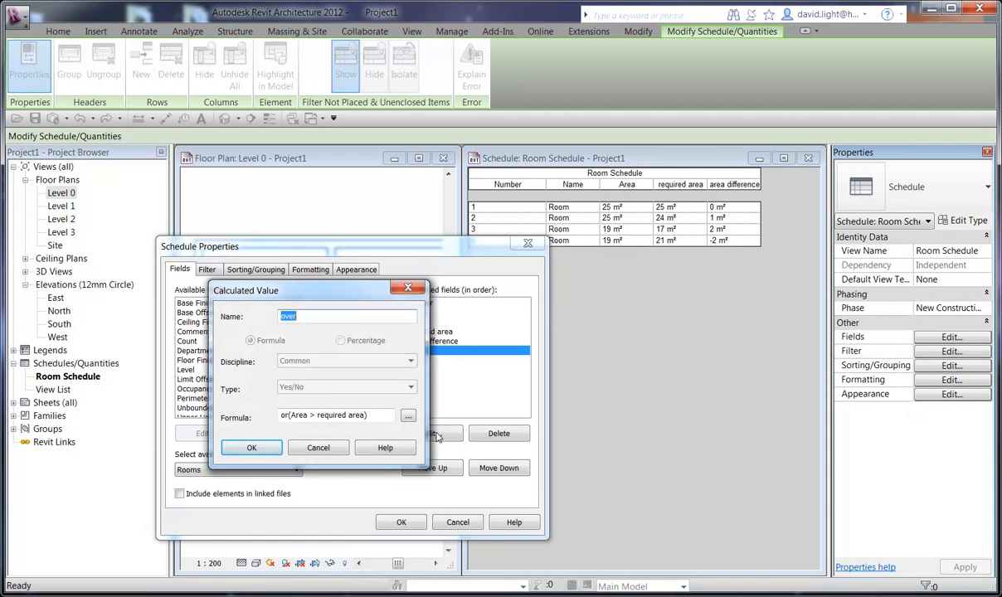
left_click(251, 448)
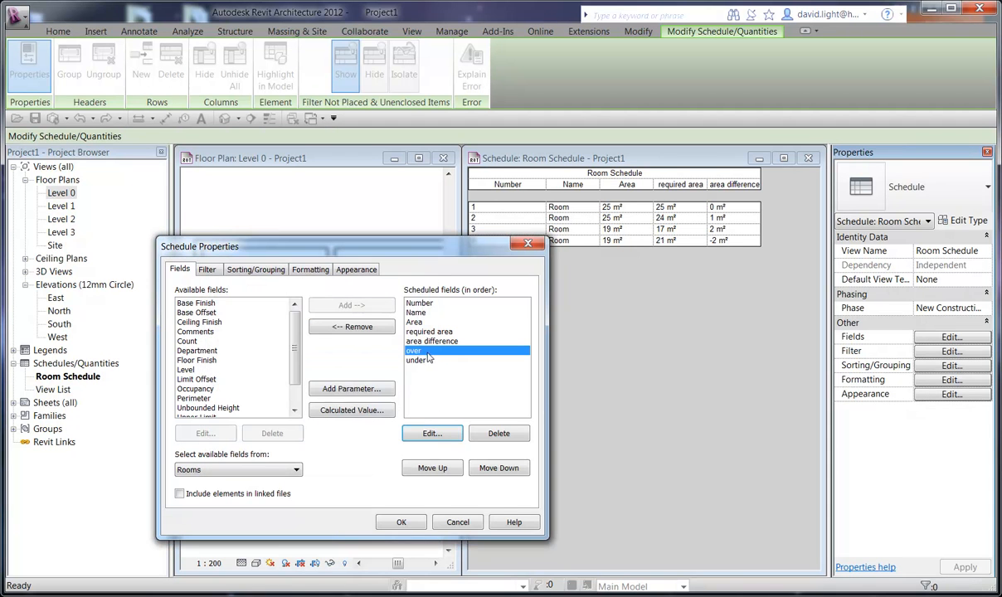
left_click(432, 434)
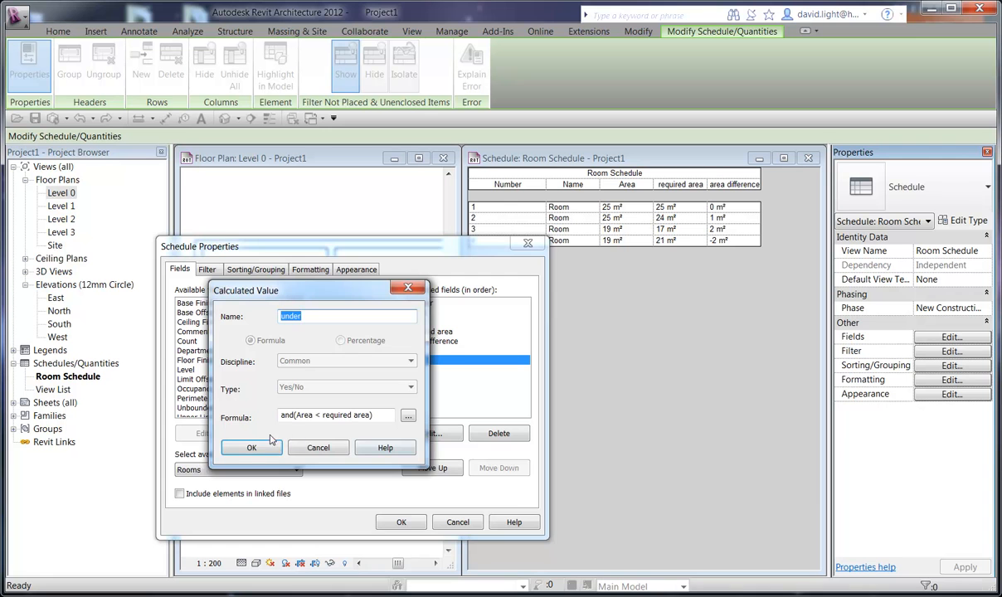
key("Return")
key("Return")
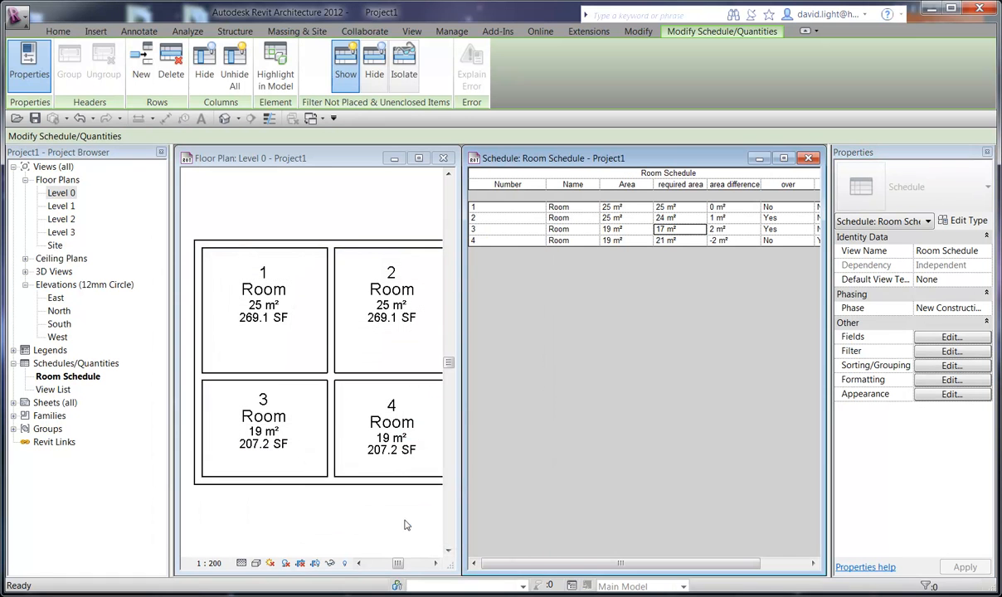
Widen the Room Schedule window and bring its over and under columns into view.
left_click_drag(458, 331, 442, 331)
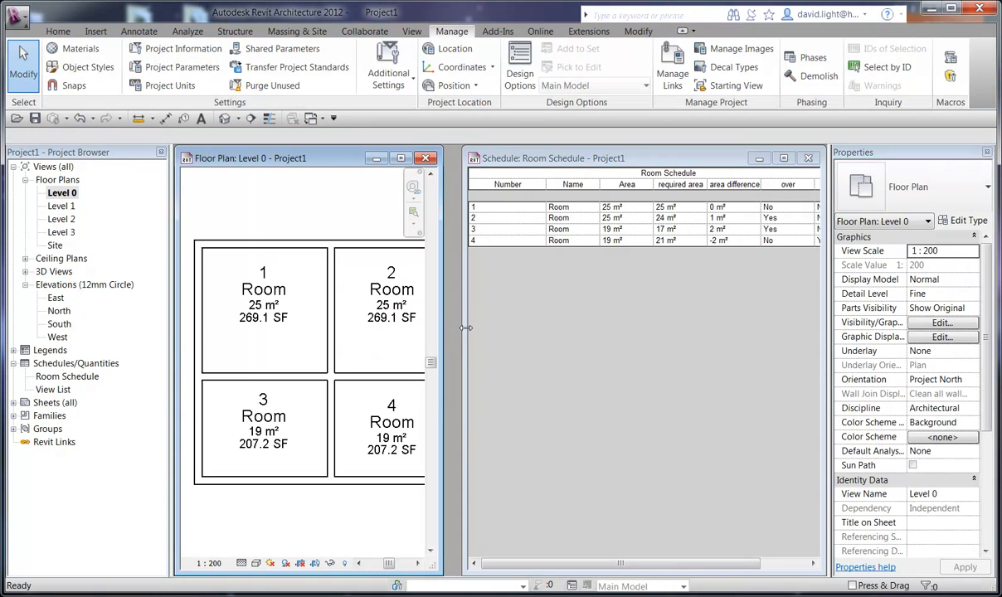
left_click(680, 515)
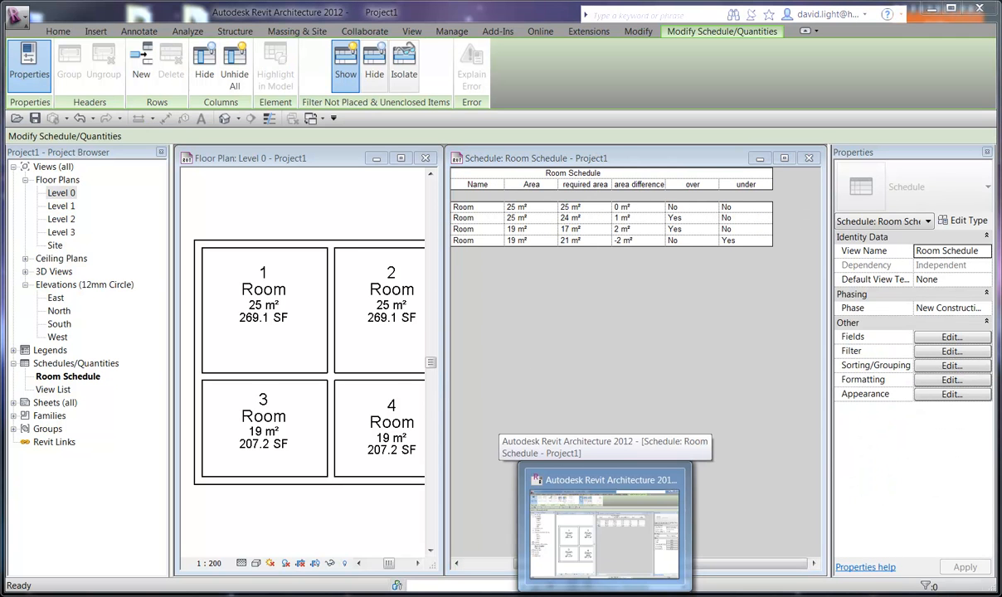
left_click(720, 473)
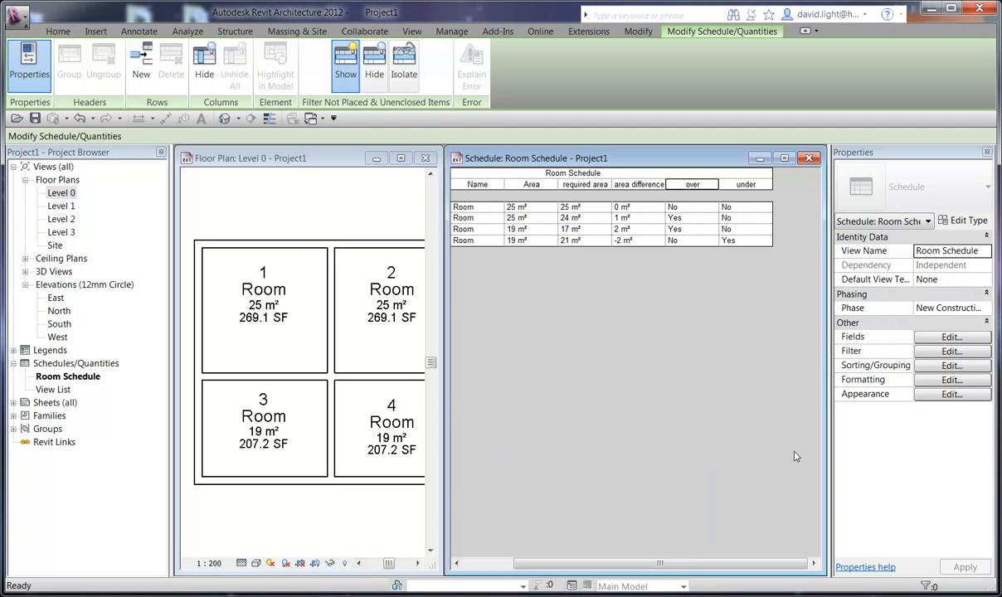
Give the area difference field conditional formatting that applies a cyan background when its value is Equal To 0 m².
left_click(936, 380)
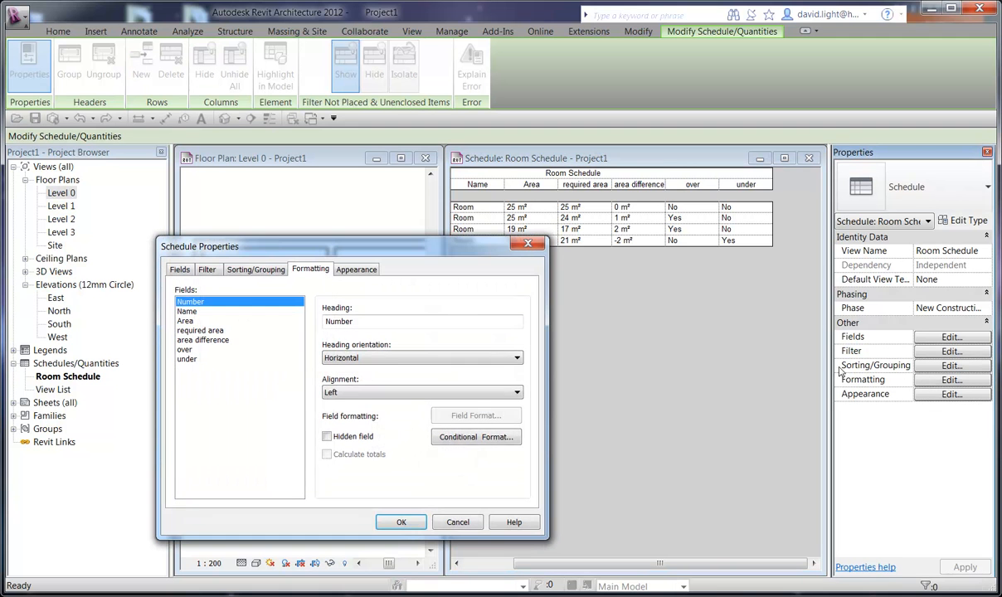
left_click_drag(320, 246, 414, 222)
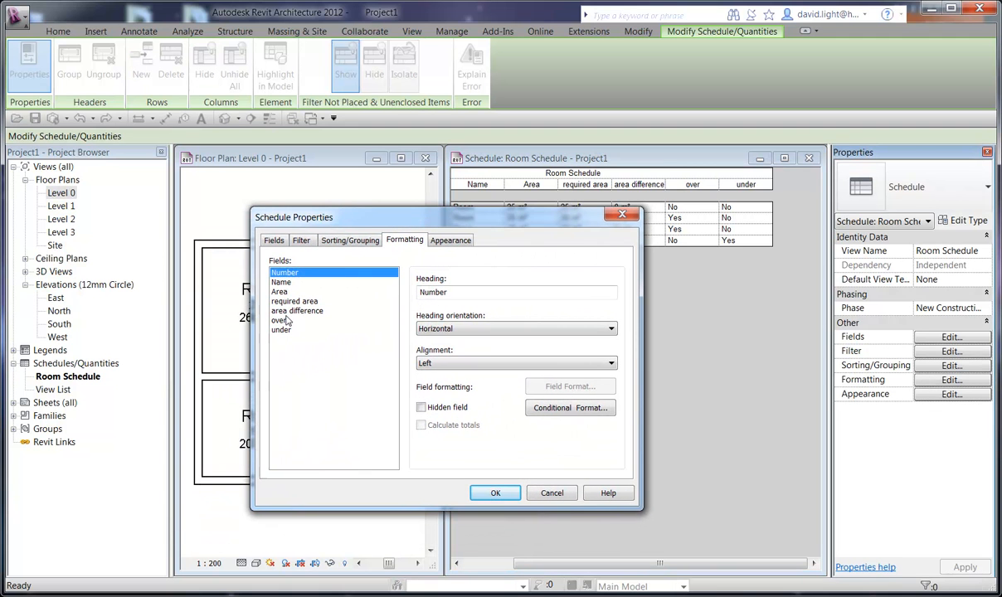
left_click(286, 310)
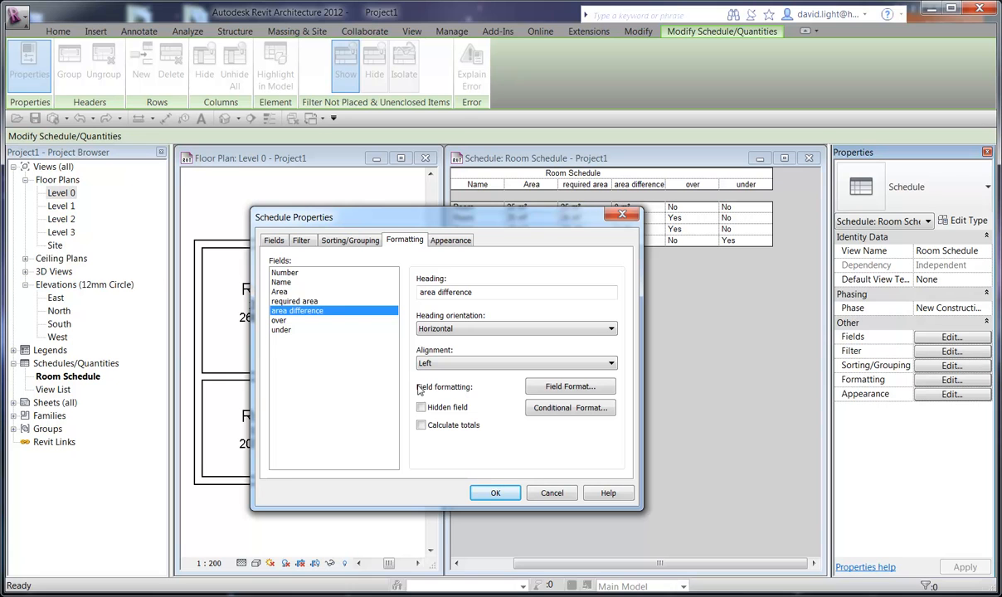
left_click(568, 409)
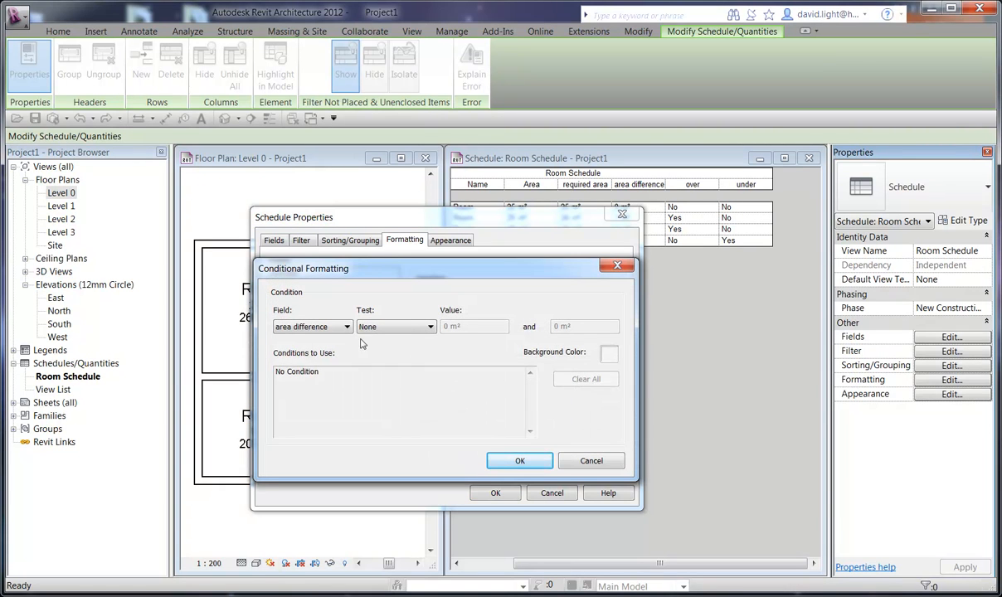
left_click(411, 330)
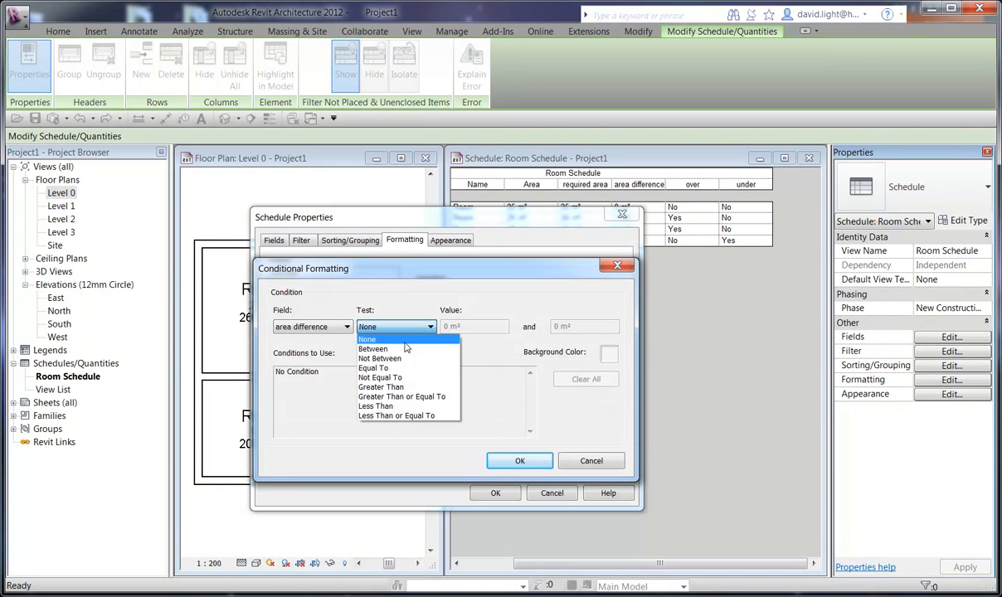
left_click(398, 369)
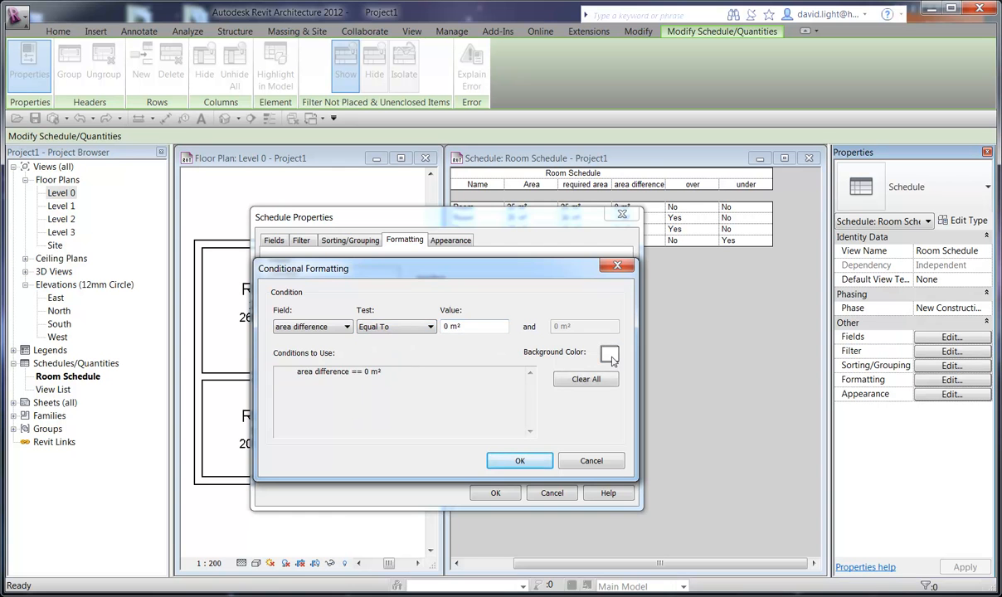
left_click(609, 355)
left_click(373, 283)
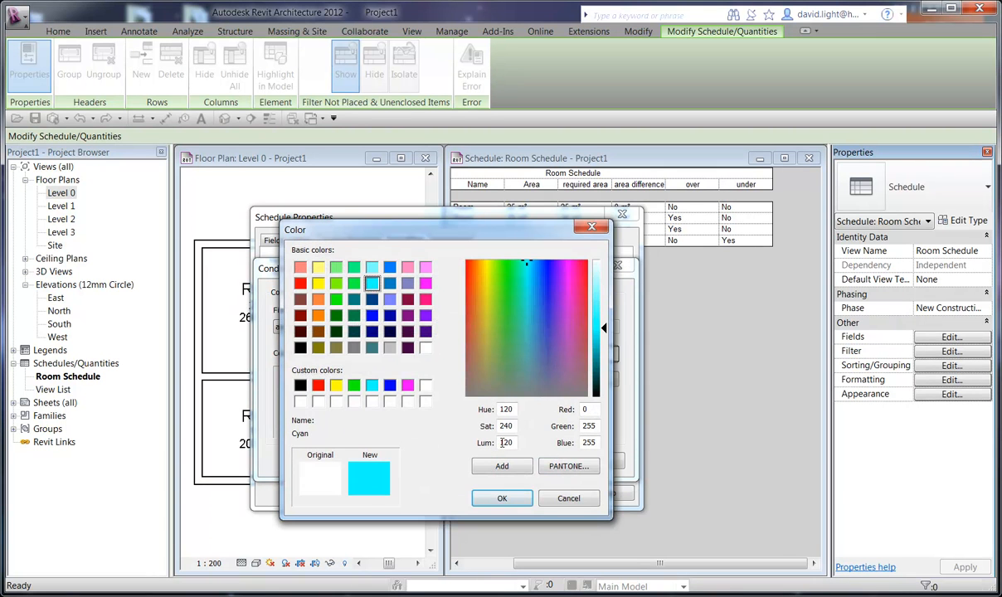
left_click(502, 498)
left_click(514, 461)
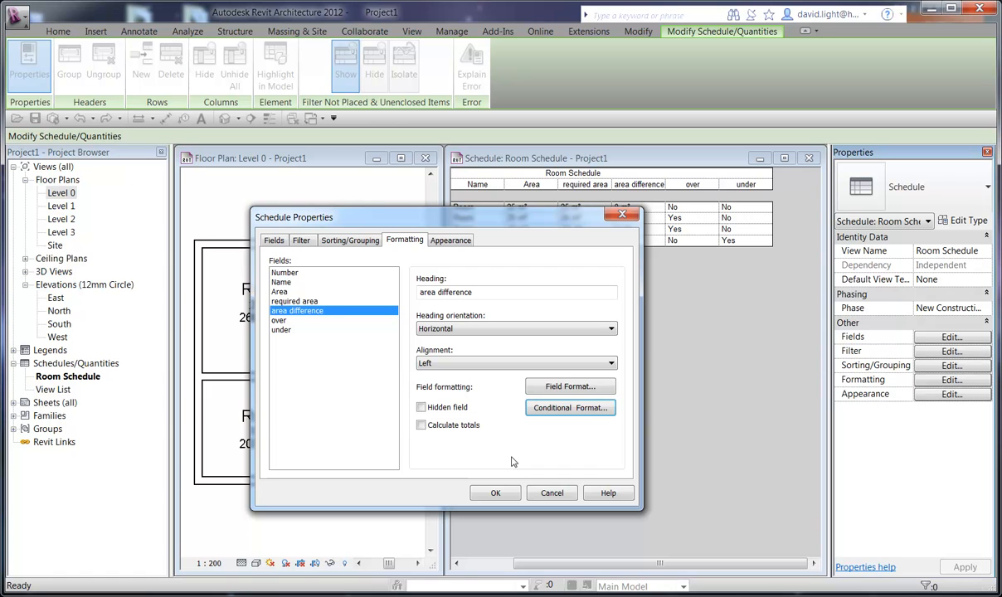
Give the over field conditional formatting that applies a yellow background when its value is Equal To Yes.
left_click(280, 321)
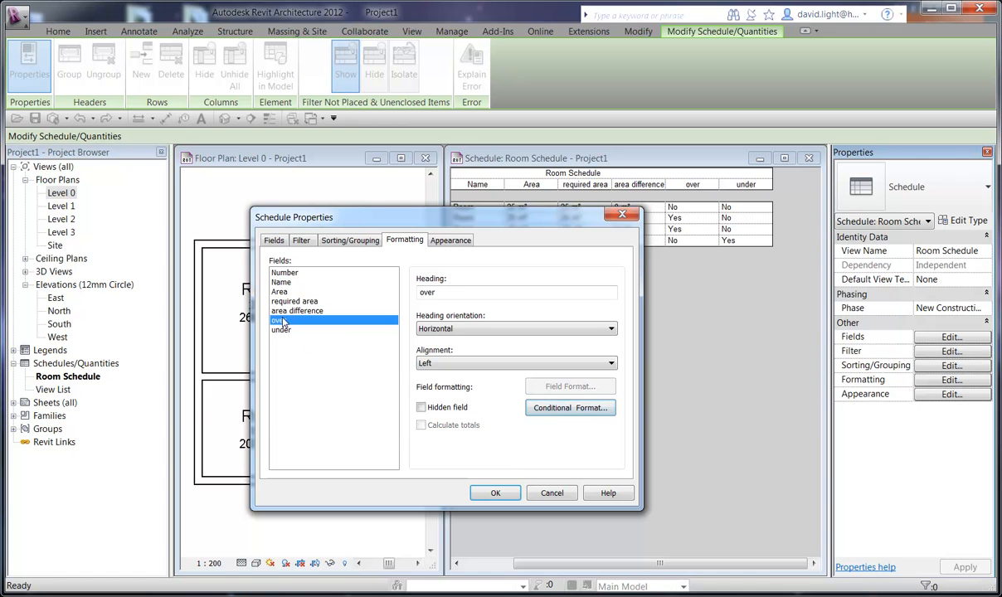
left_click(541, 407)
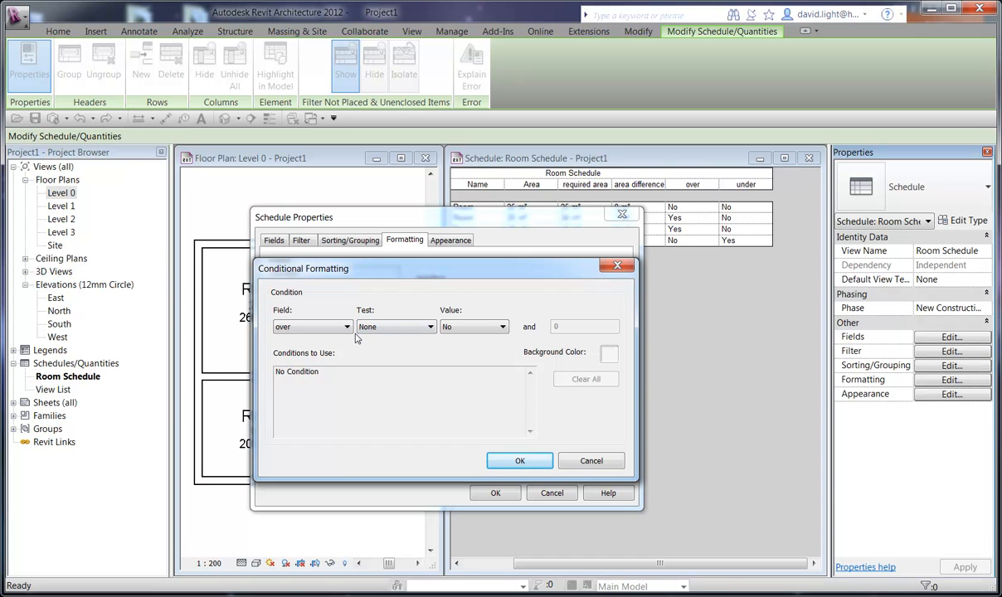
left_click(385, 327)
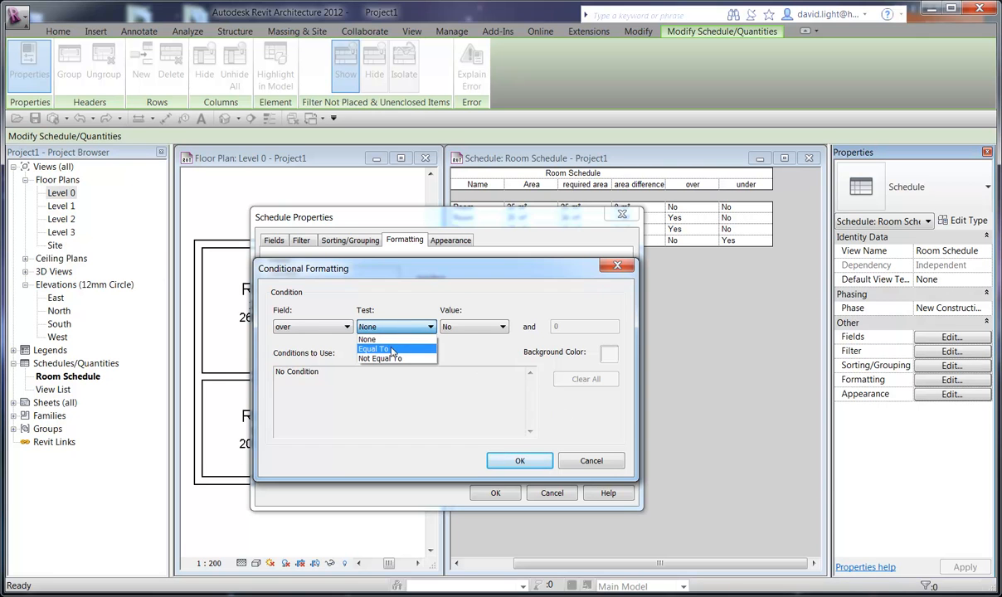
left_click(393, 349)
left_click(473, 327)
left_click(465, 346)
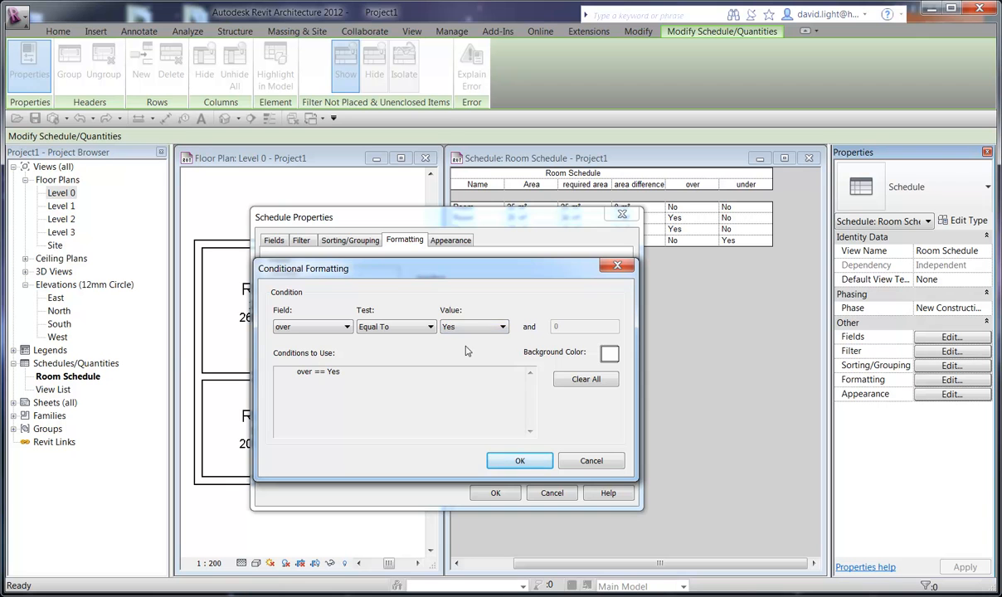
left_click(609, 354)
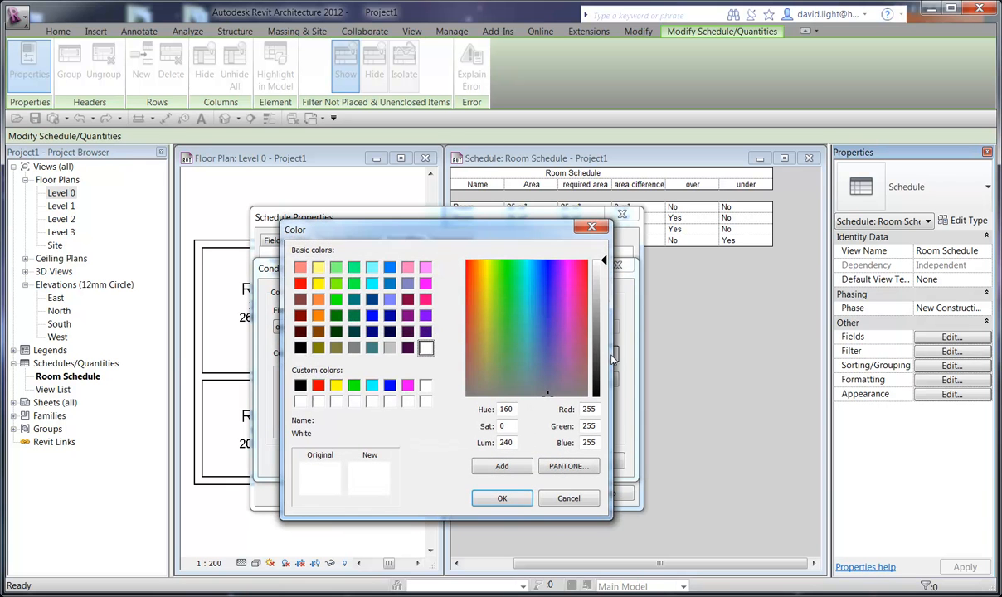
left_click(336, 385)
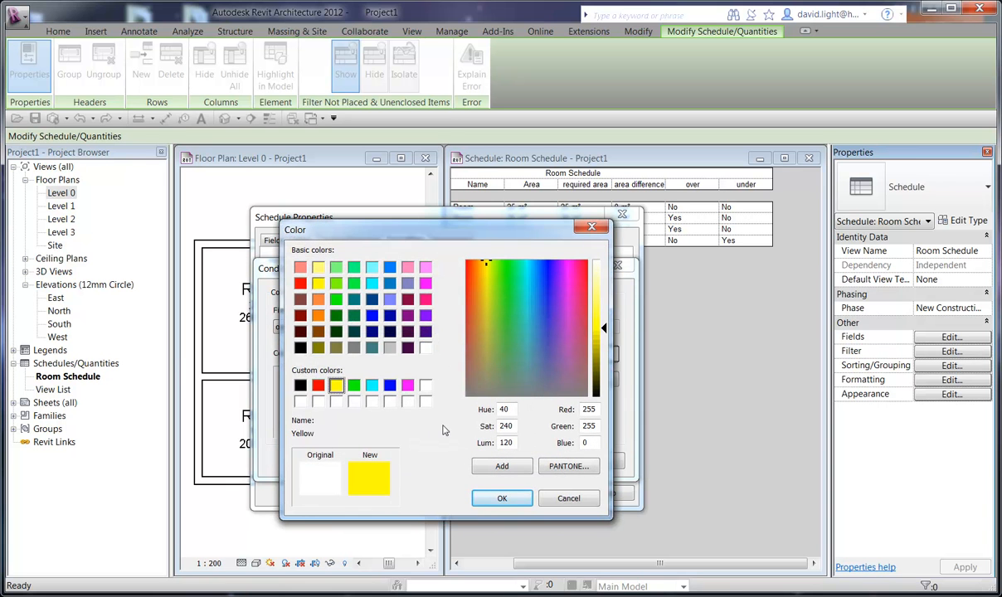
left_click(522, 498)
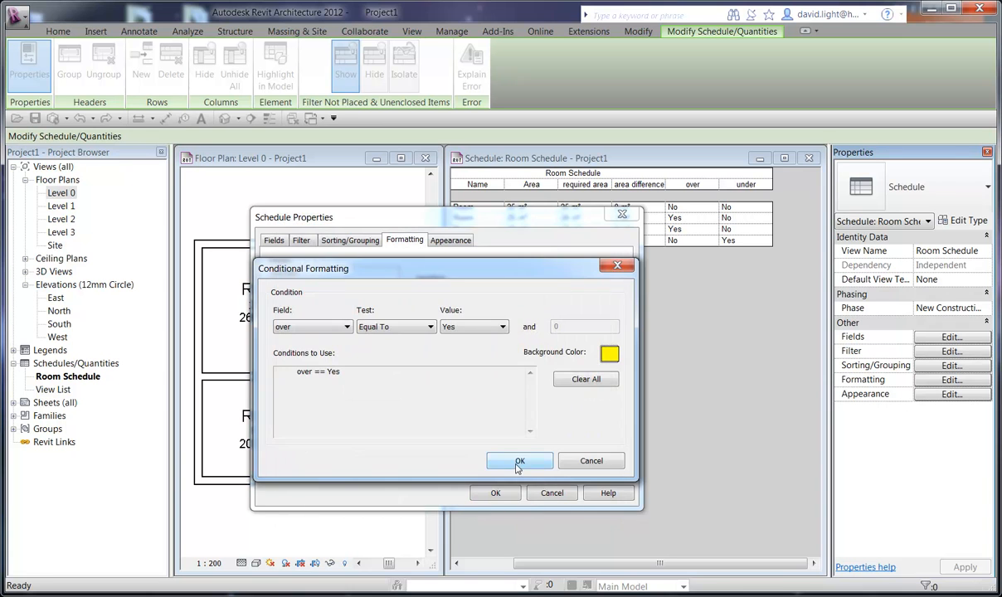
left_click(518, 461)
Give the under field conditional formatting with a red background when Equal To Yes, and apply the formatting to the schedule.
left_click(280, 329)
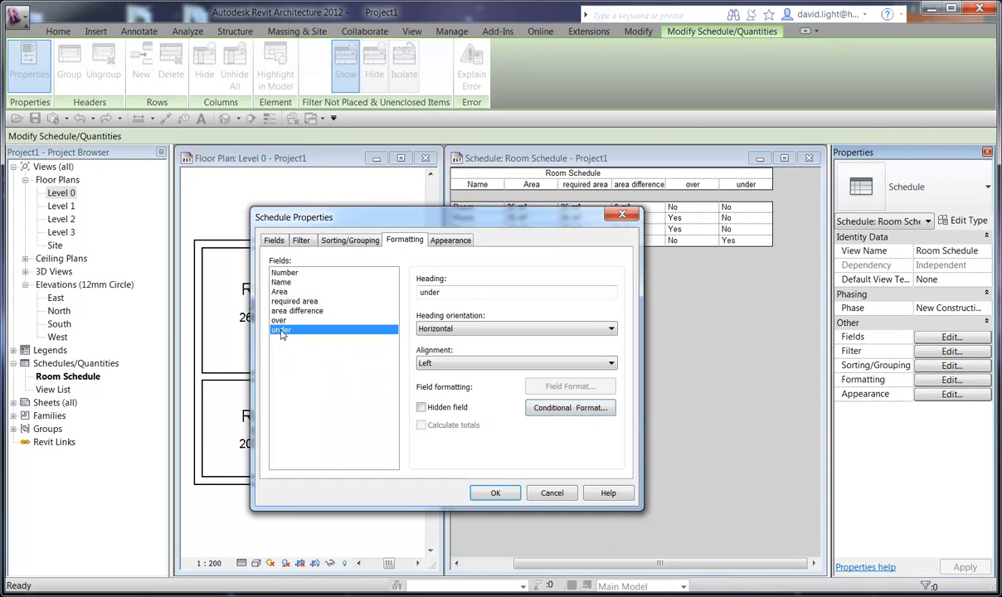
left_click(570, 409)
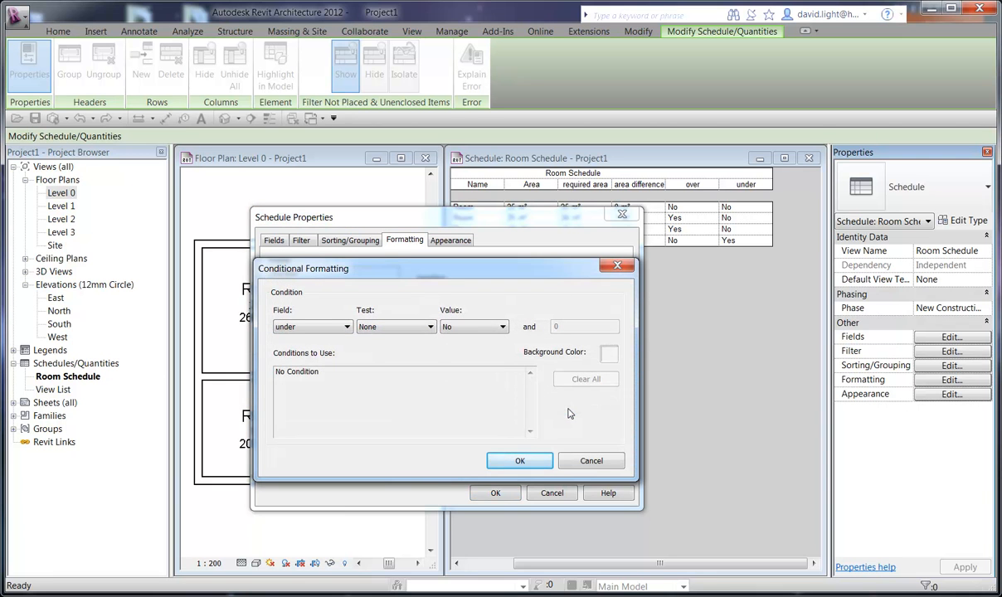
left_click(385, 326)
left_click(380, 347)
left_click(484, 327)
left_click(452, 347)
left_click(609, 355)
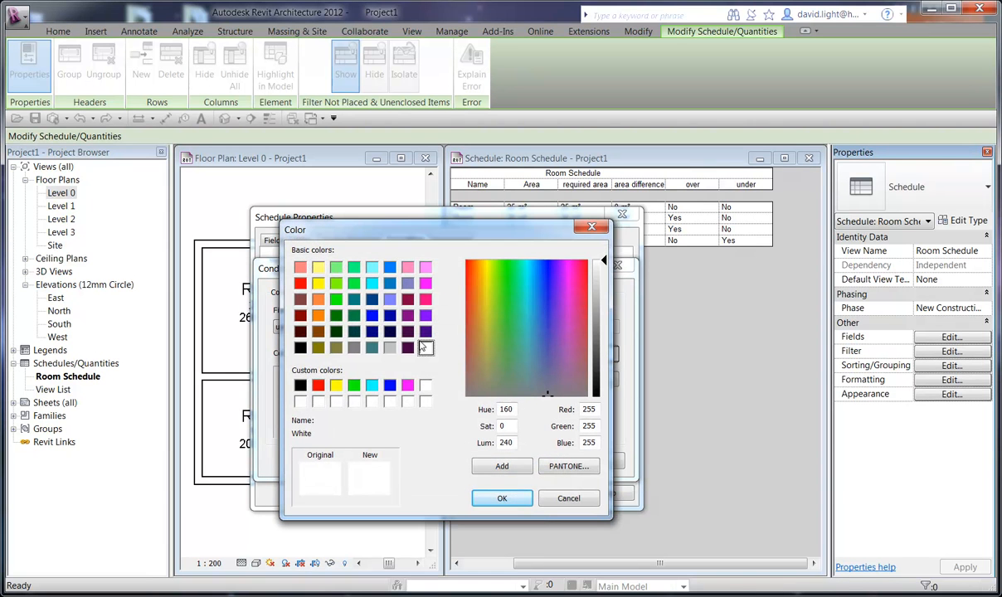
left_click(318, 385)
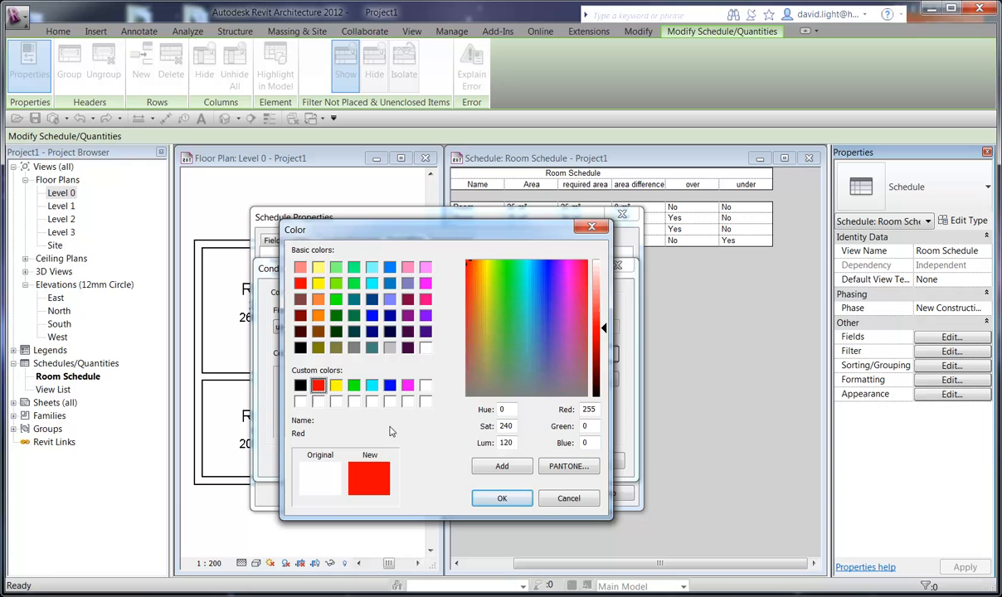
left_click(502, 498)
left_click(510, 462)
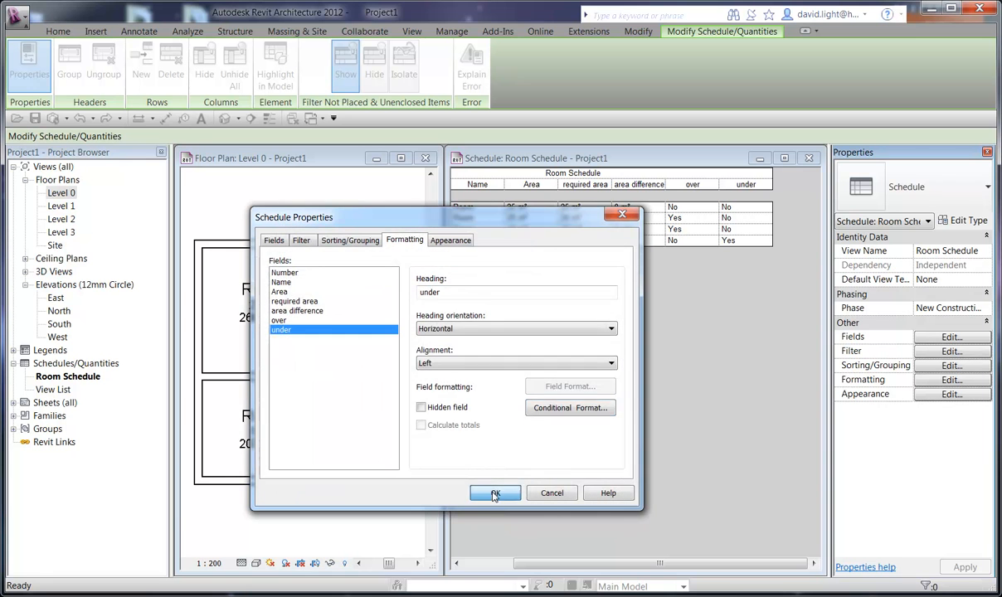
left_click(509, 489)
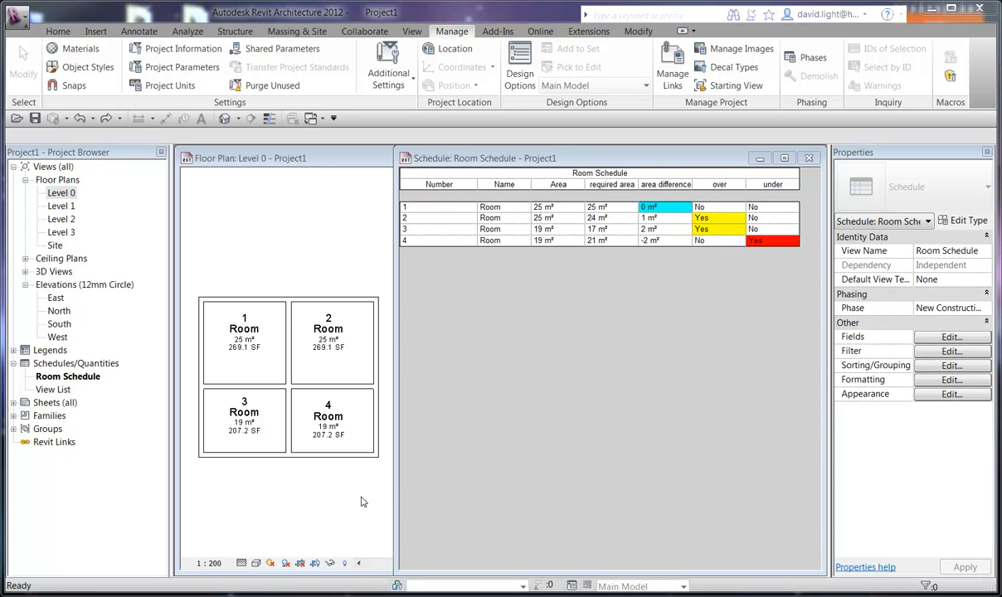
Create a shared parameter named "yes - no" of type Yes/No in the test parameter group.
left_click(282, 49)
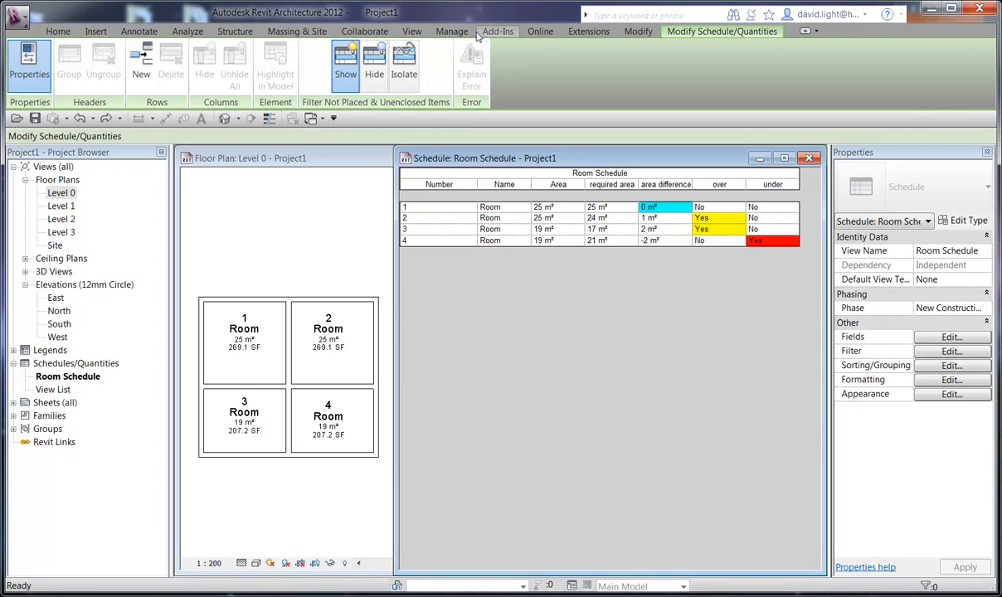
left_click(457, 34)
left_click(282, 48)
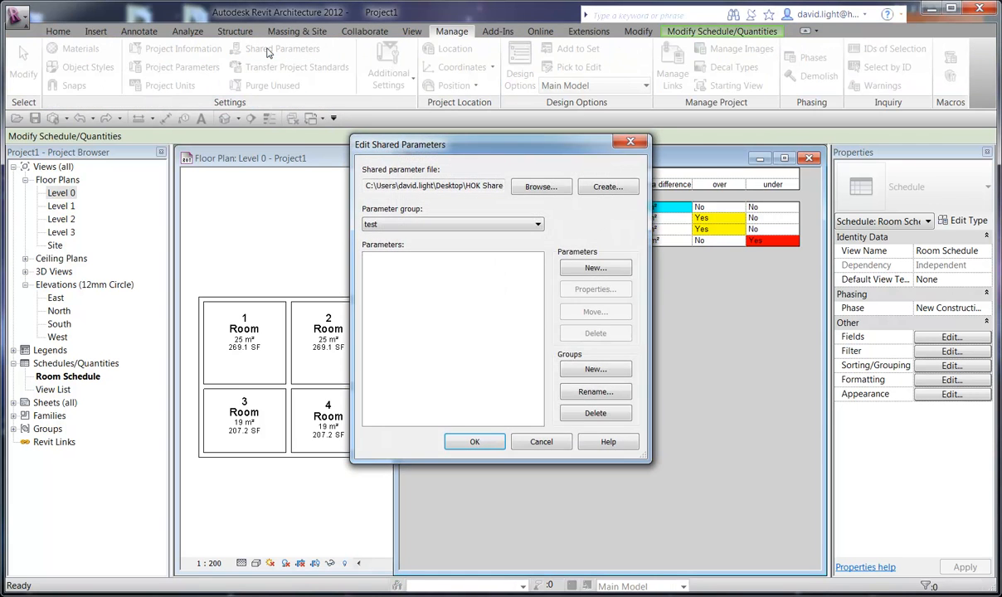
left_click(557, 266)
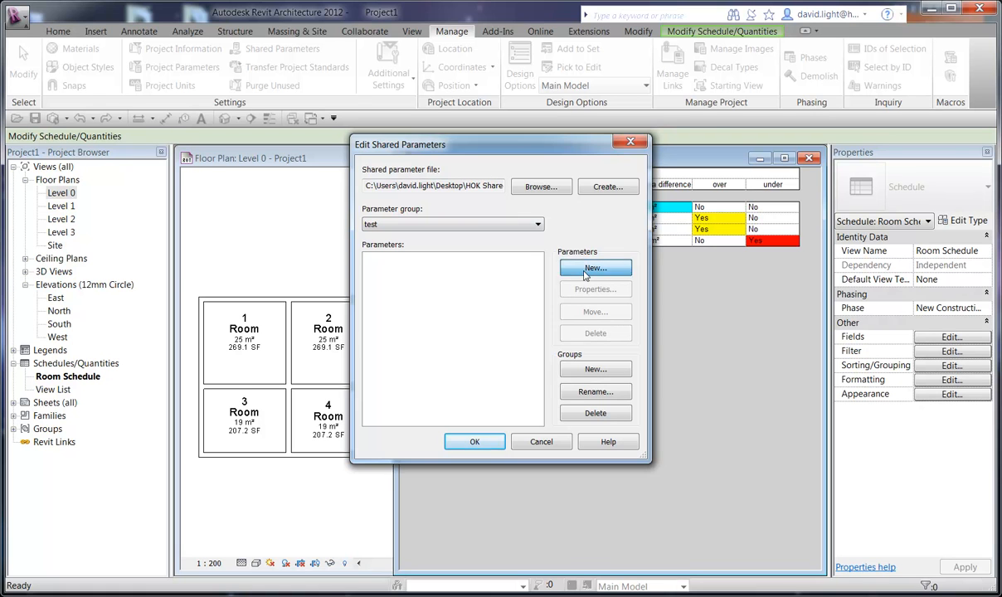
left_click(498, 333)
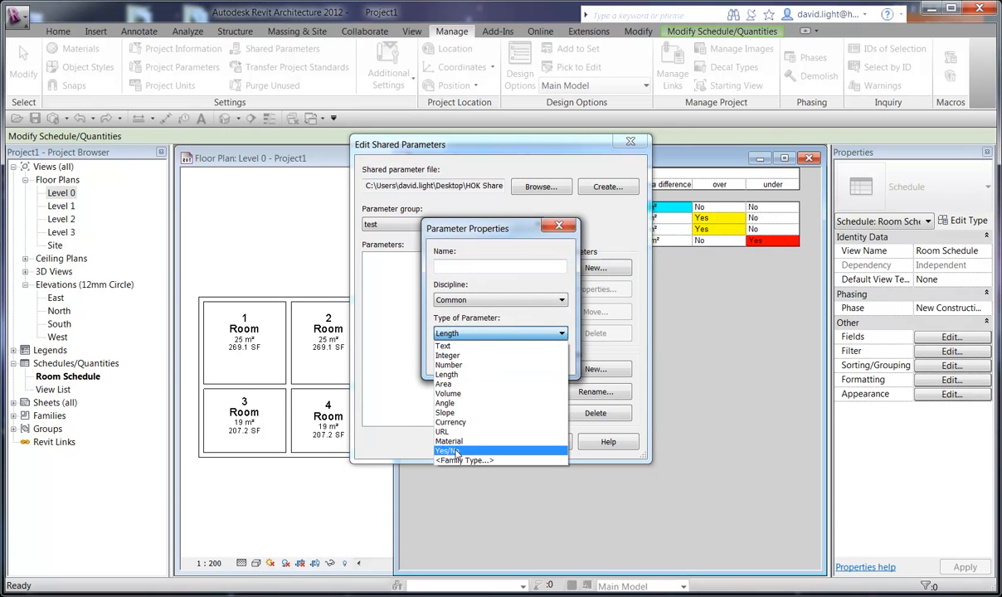
left_click(448, 426)
left_click(466, 268)
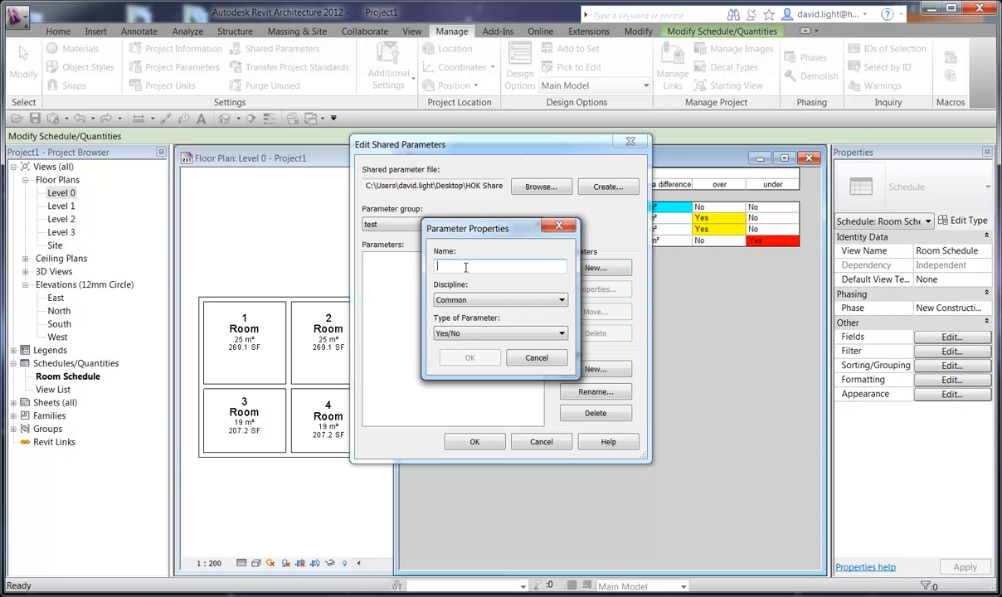
type("yes - no")
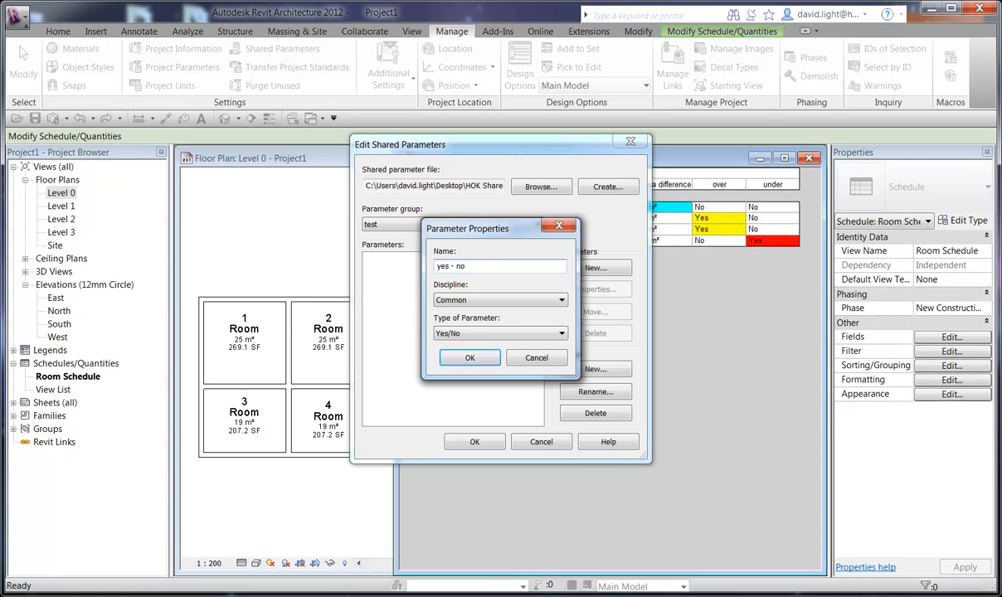
left_click(470, 357)
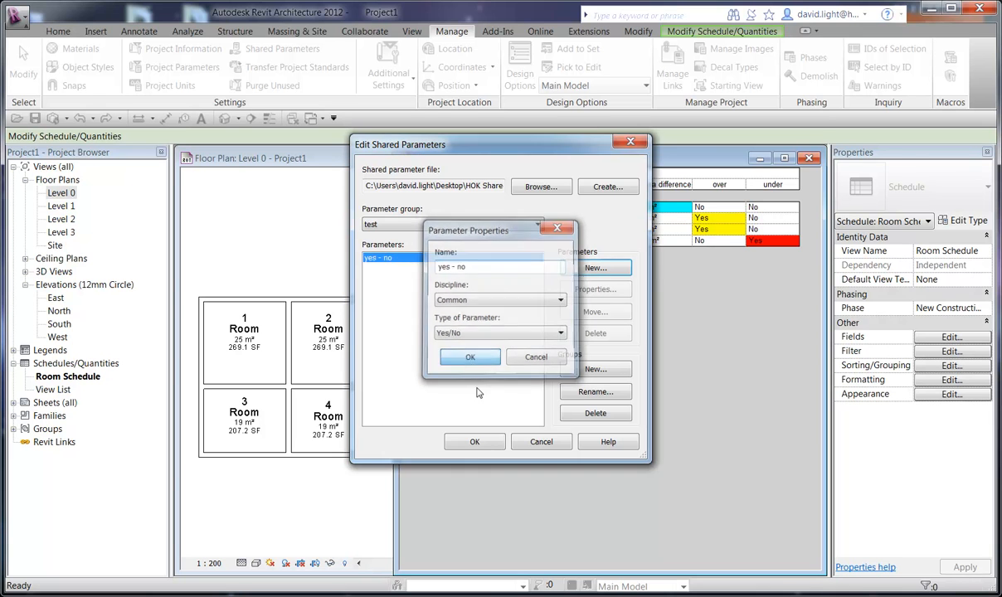
left_click(477, 443)
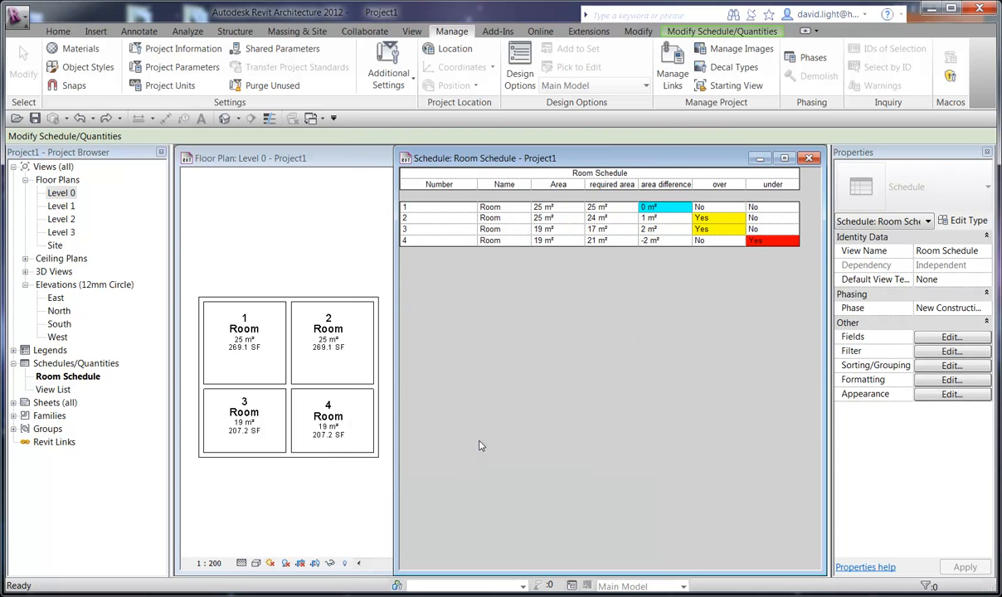
Add the shared parameter "yes - no" to the project as an instance parameter for Rooms, grouped under Other.
left_click(183, 69)
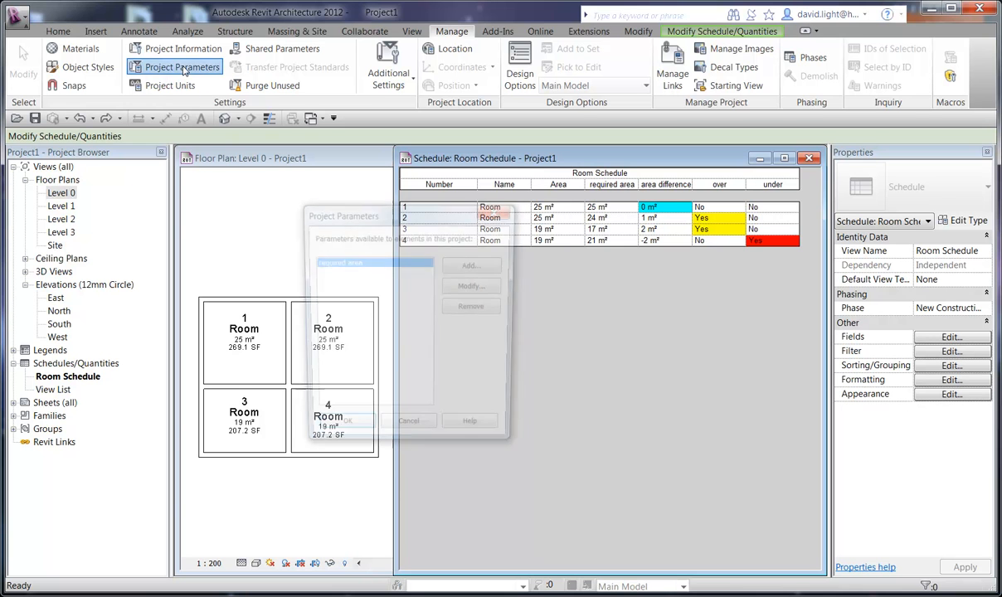
left_click(469, 265)
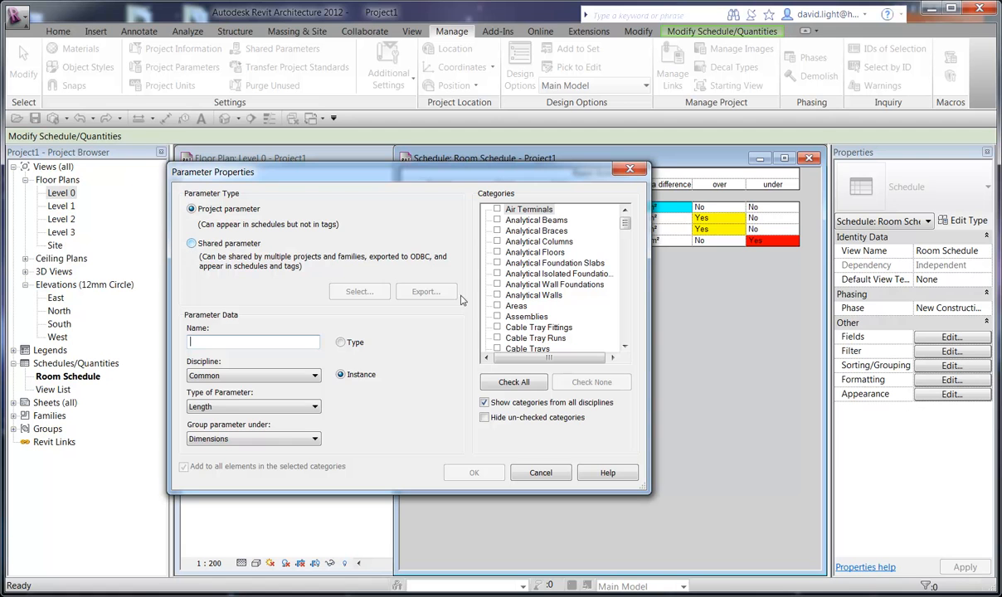
left_click(192, 243)
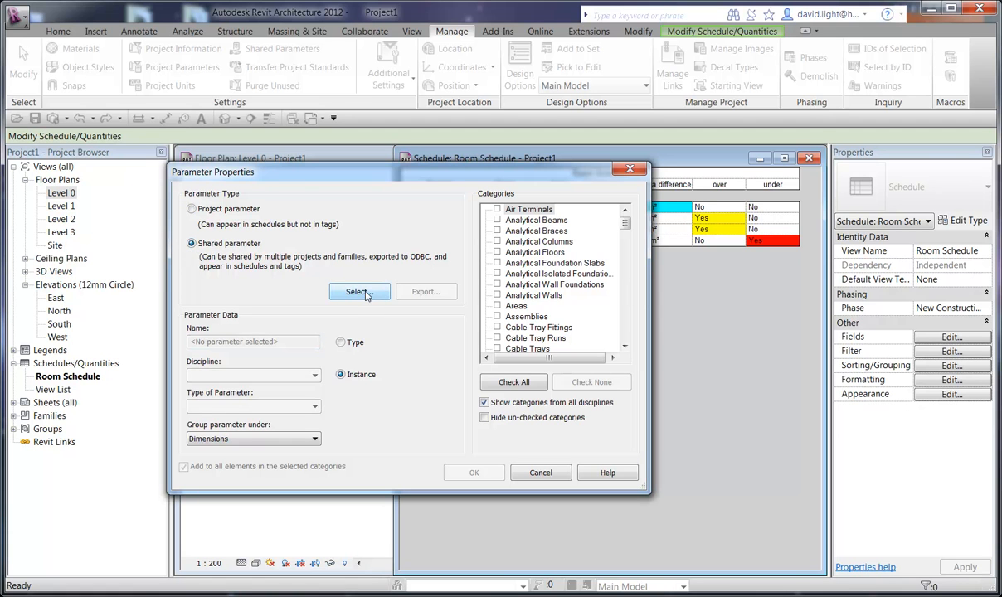
left_click(360, 292)
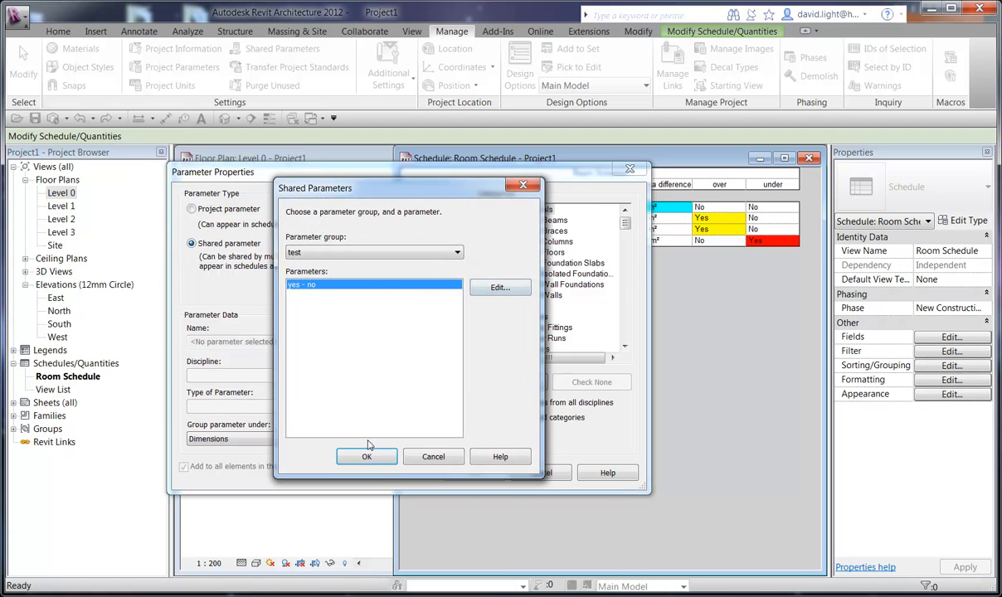
left_click(350, 427)
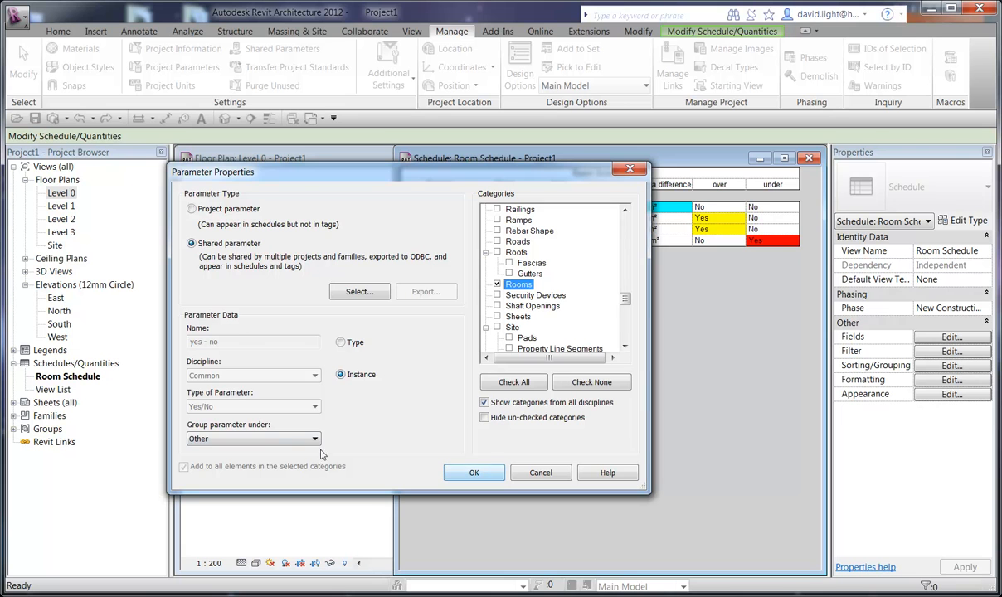
left_click(240, 436)
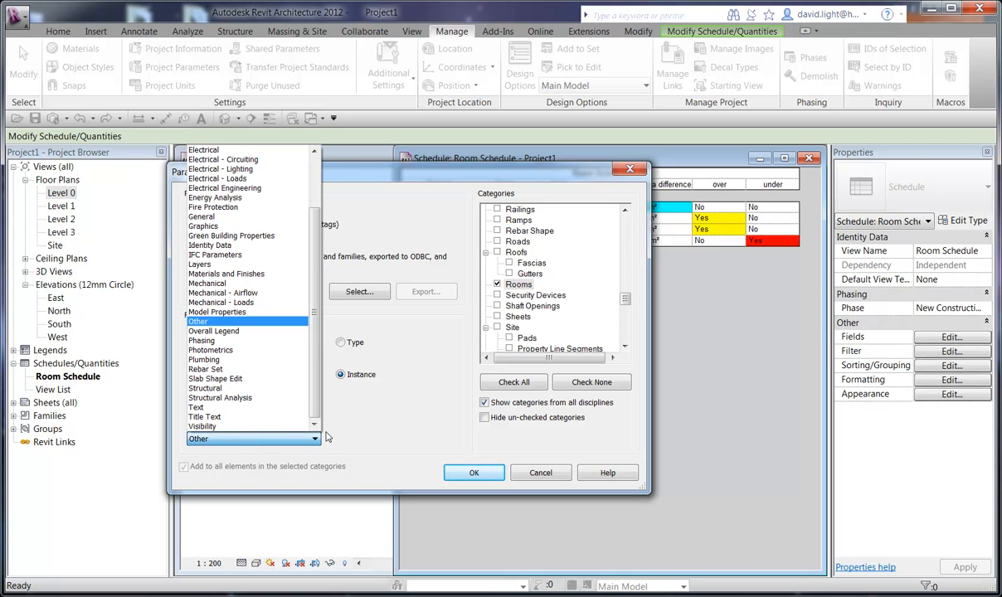
left_click(397, 424)
left_click(476, 473)
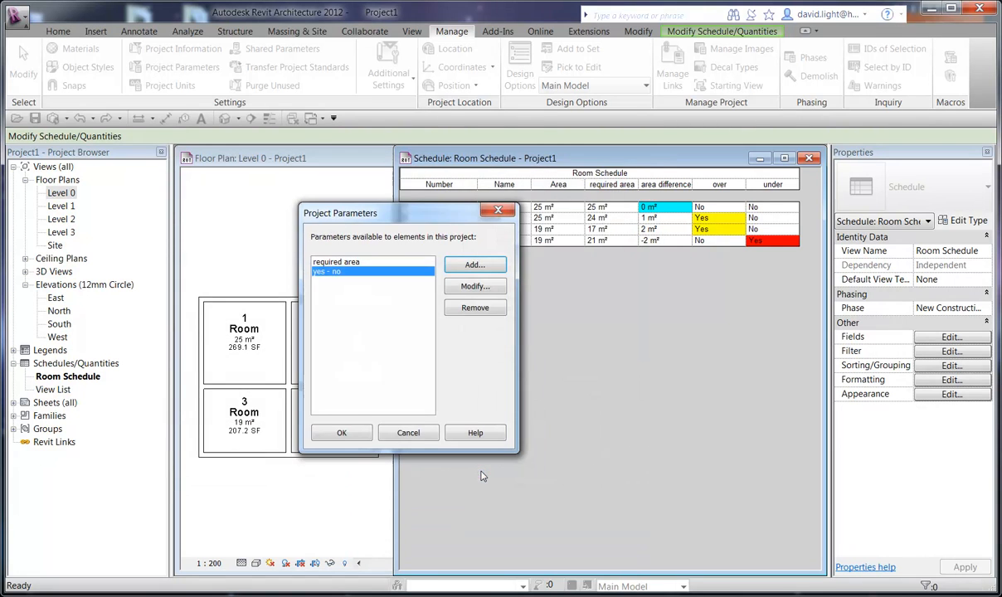
left_click(347, 432)
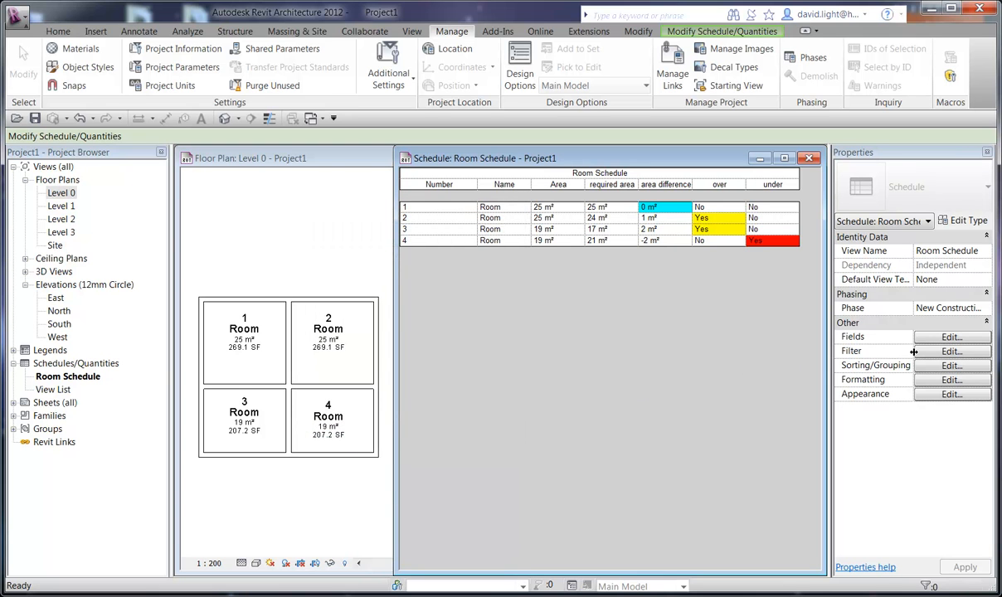
Add the "yes - no" field to the end of the Room Schedule's scheduled fields and apply it.
left_click(946, 339)
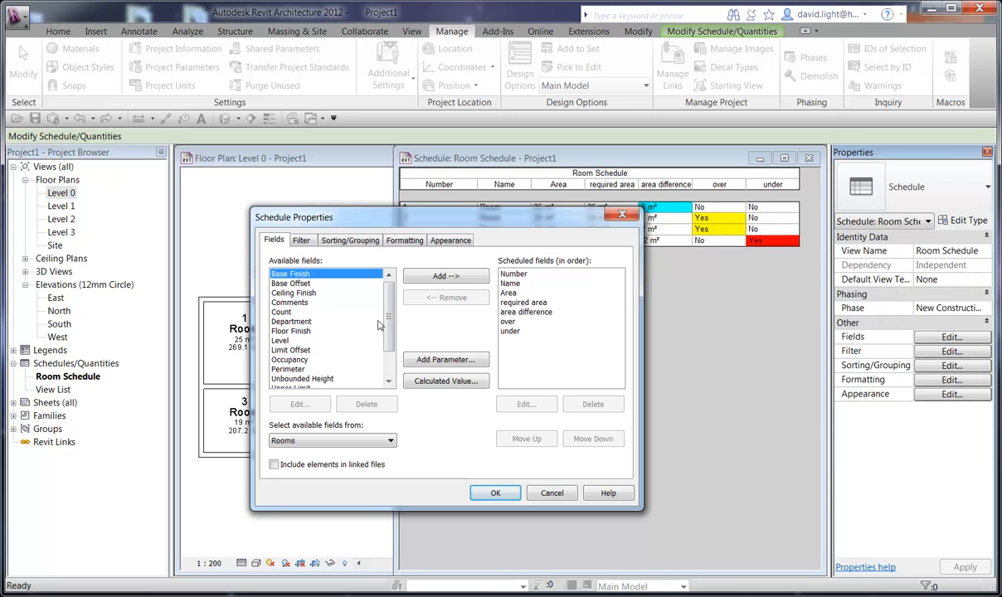
scroll(357, 352, "down", 2)
left_click(291, 379)
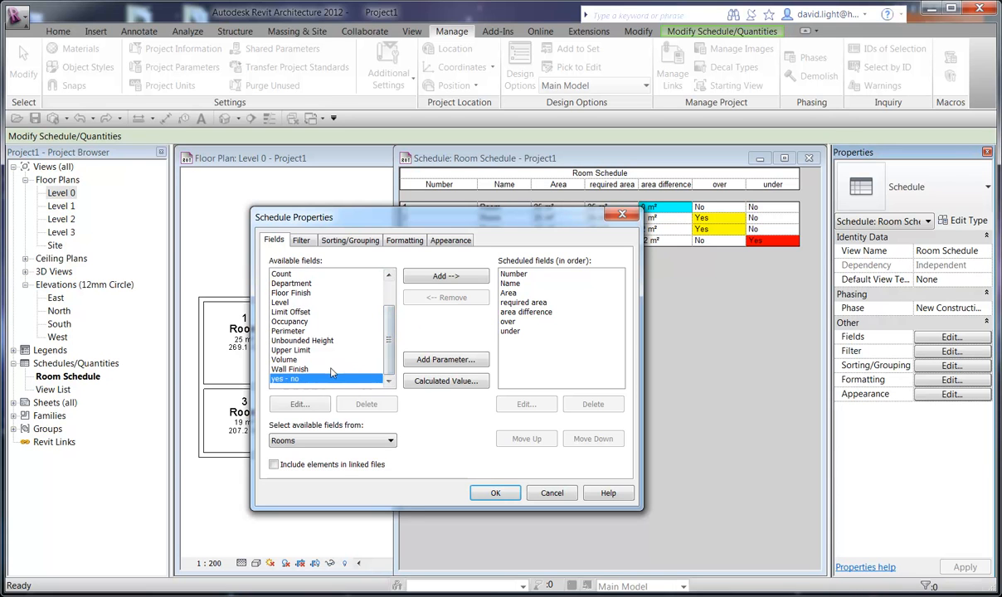
left_click(436, 277)
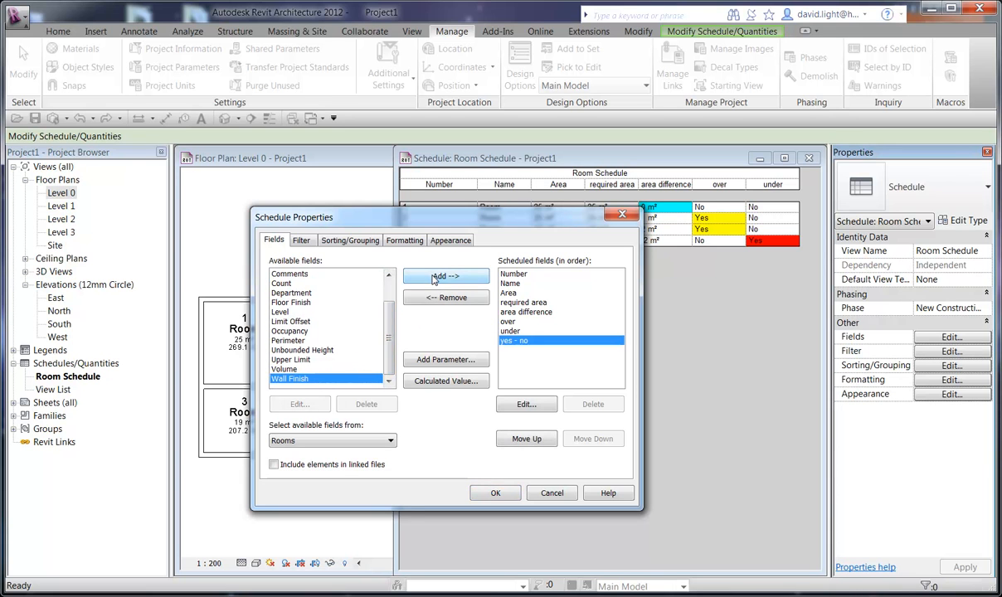
left_click(496, 493)
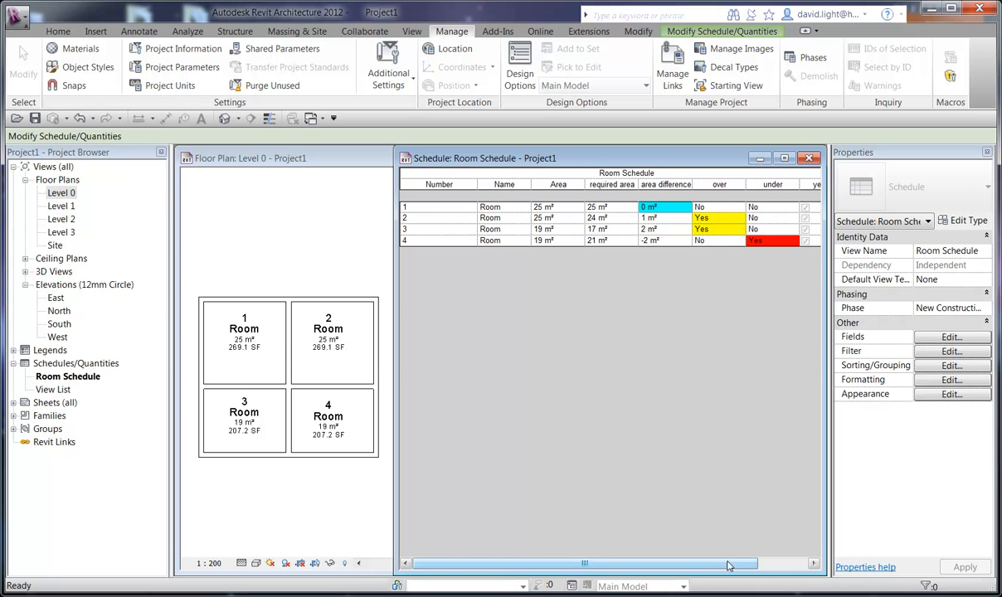
Set the "yes - no" checkboxes of rooms 1 and 2 to Yes in the Room Schedule.
left_click_drag(729, 563, 759, 566)
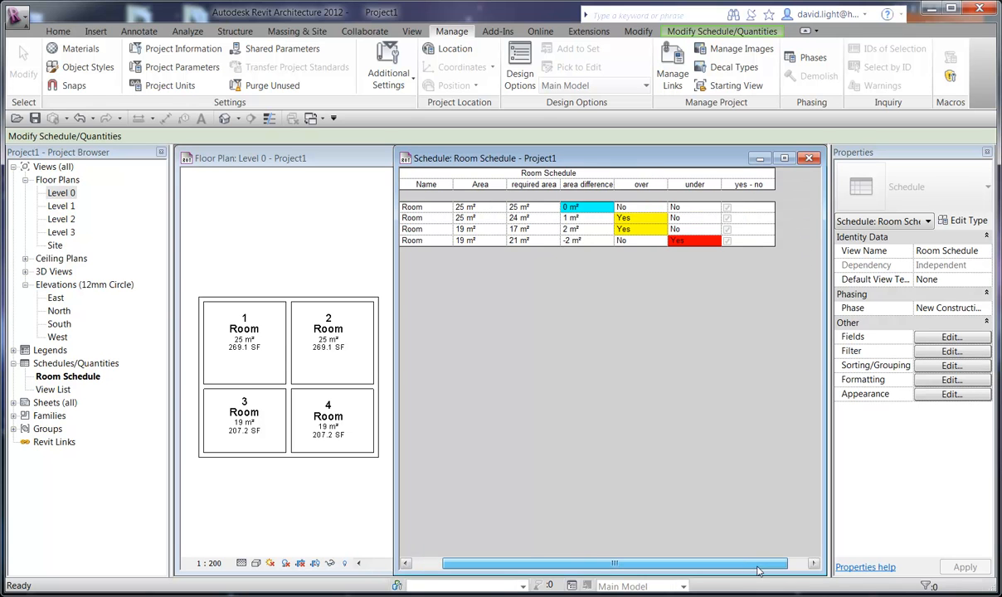
left_click(729, 219)
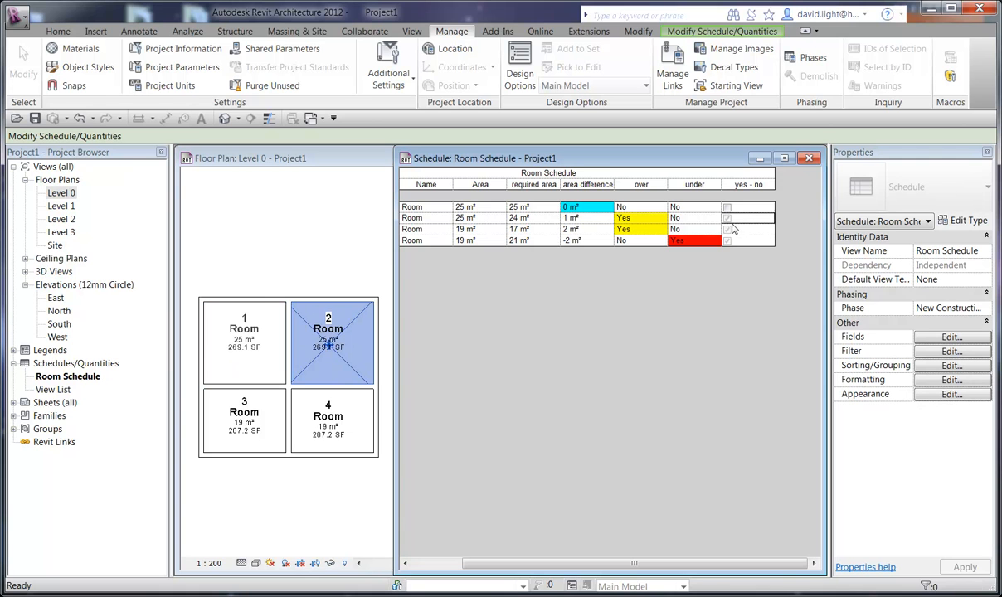
left_click(727, 207)
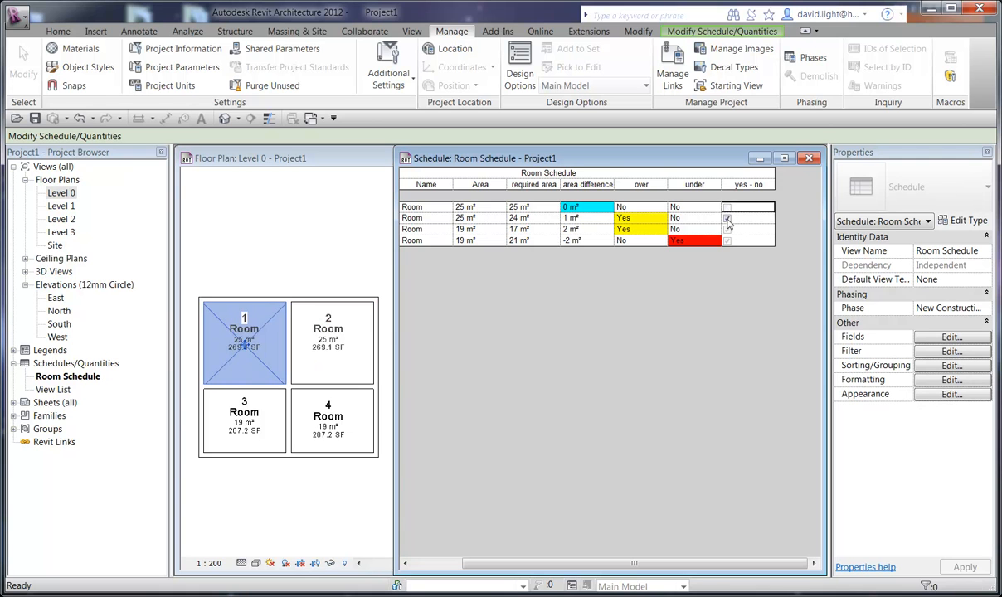
Place a color fill legend above the rooms in the Level 0 plan, using space type Rooms and the By Department scheme.
left_click(340, 243)
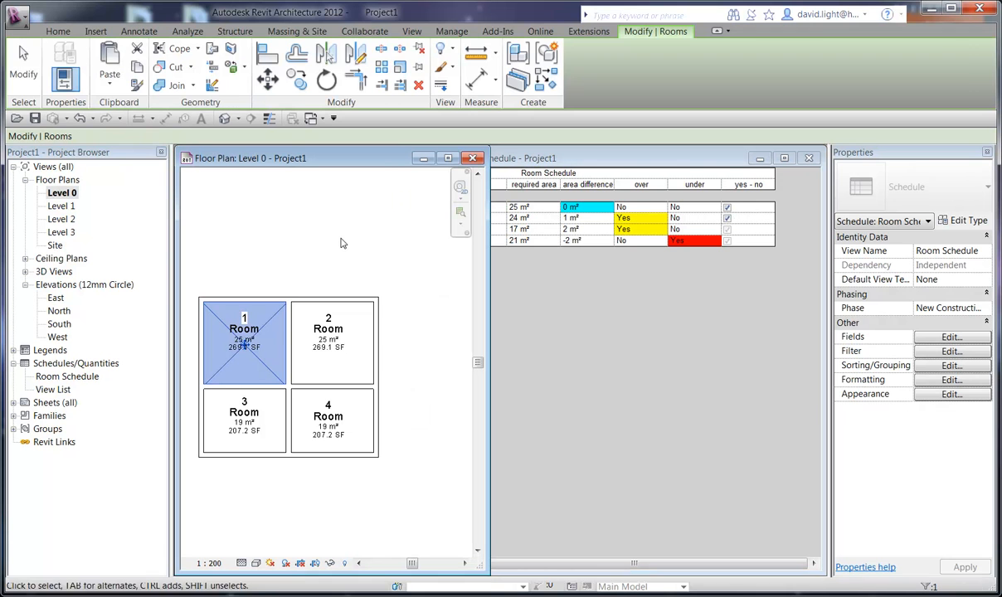
left_click(344, 229)
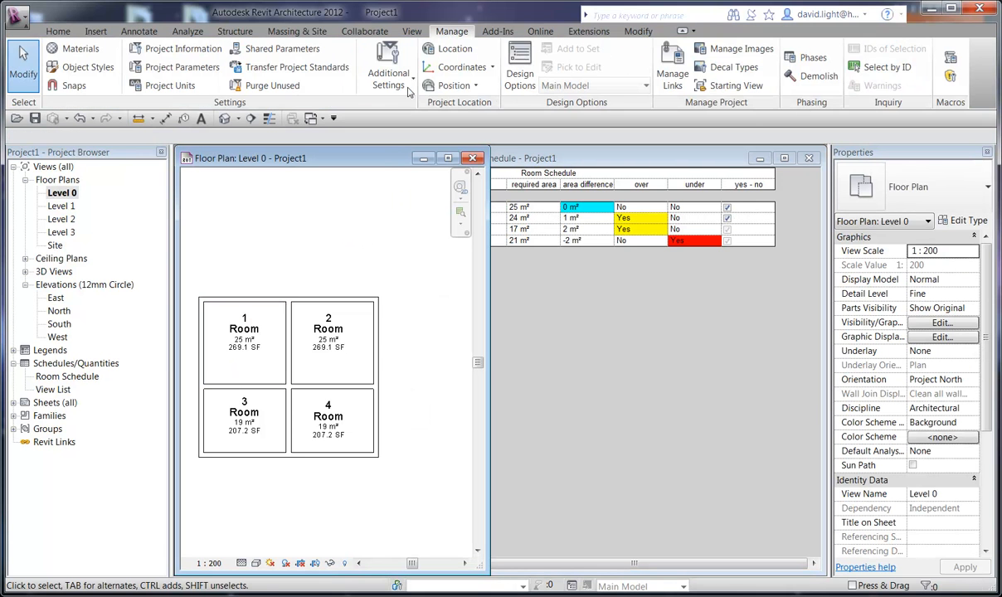
left_click(58, 32)
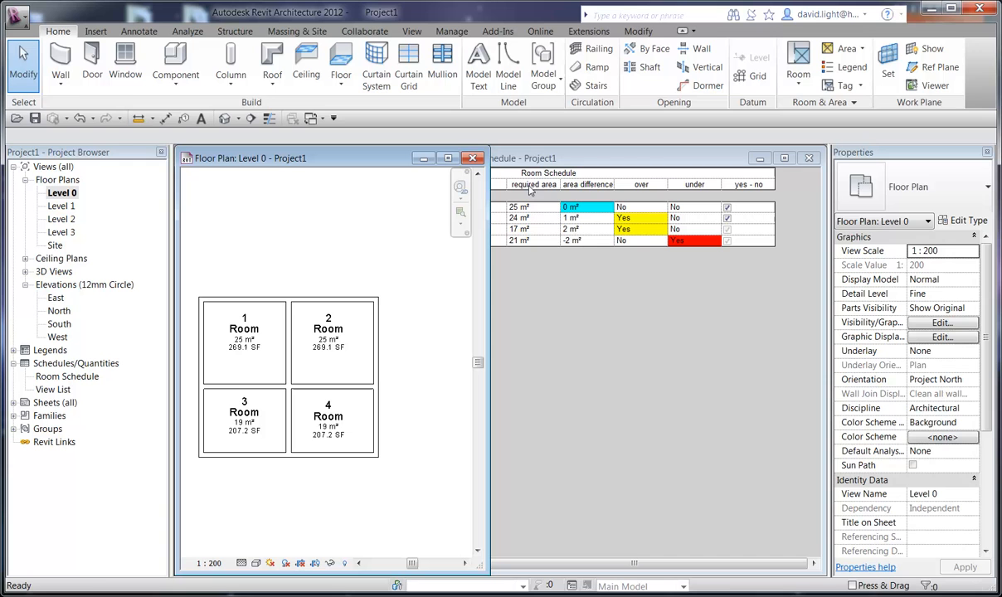
left_click(848, 67)
left_click(242, 215)
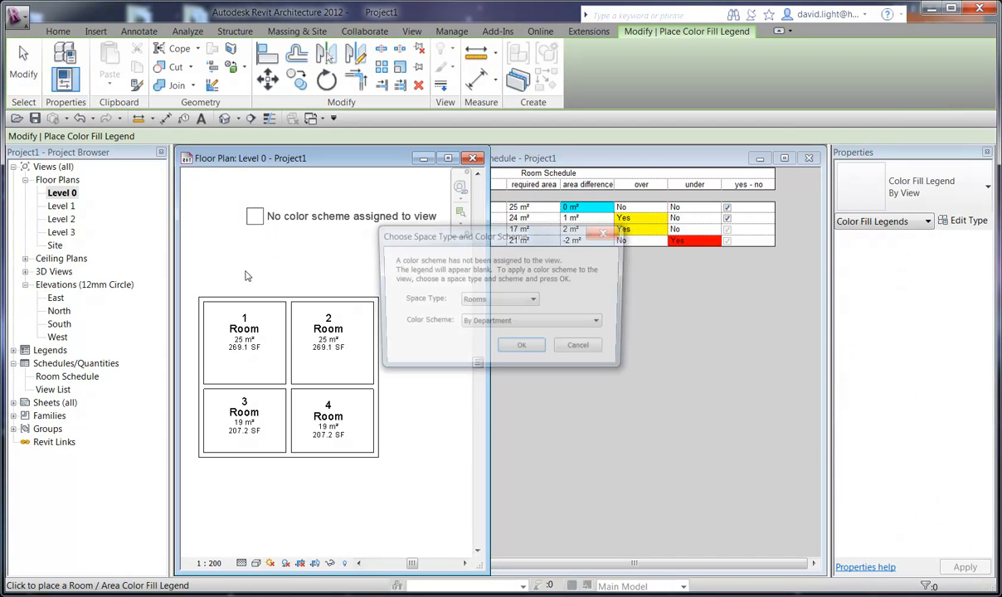
left_click(519, 350)
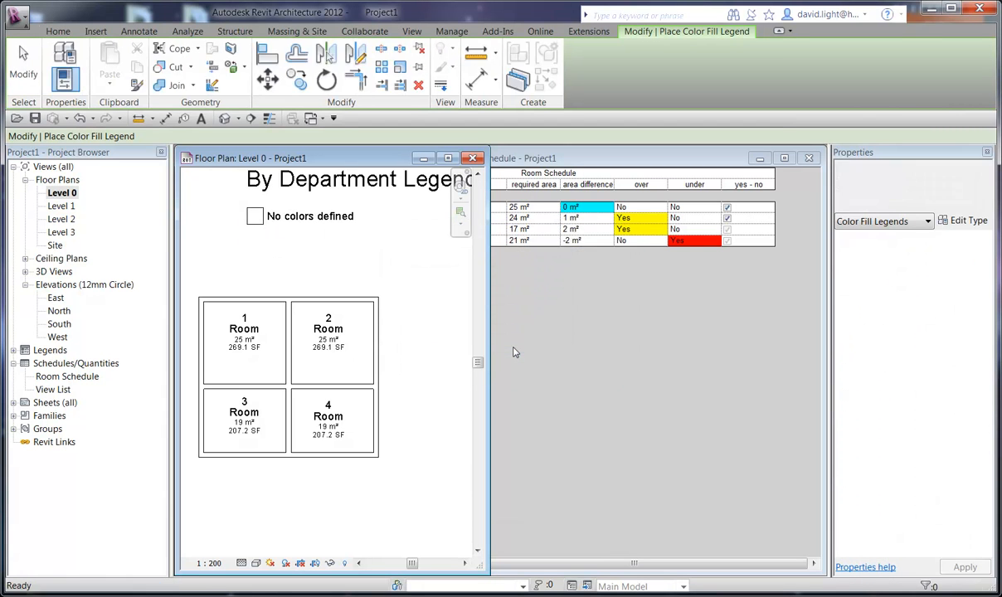
Edit the legend's color scheme: title it "yes or no result" and color the rooms by the "yes - no" parameter.
left_click(592, 73)
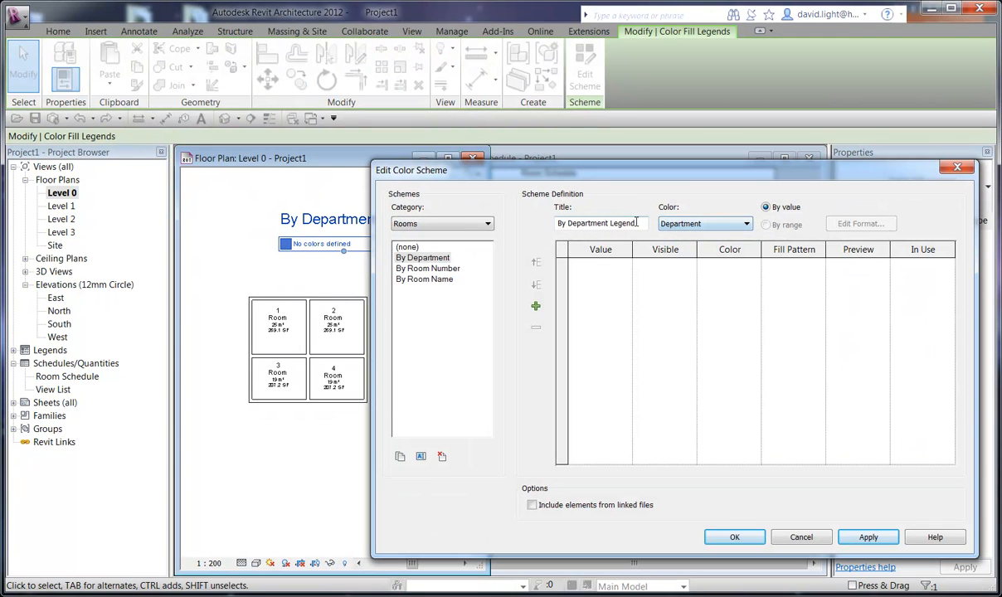
left_click_drag(643, 224, 526, 227)
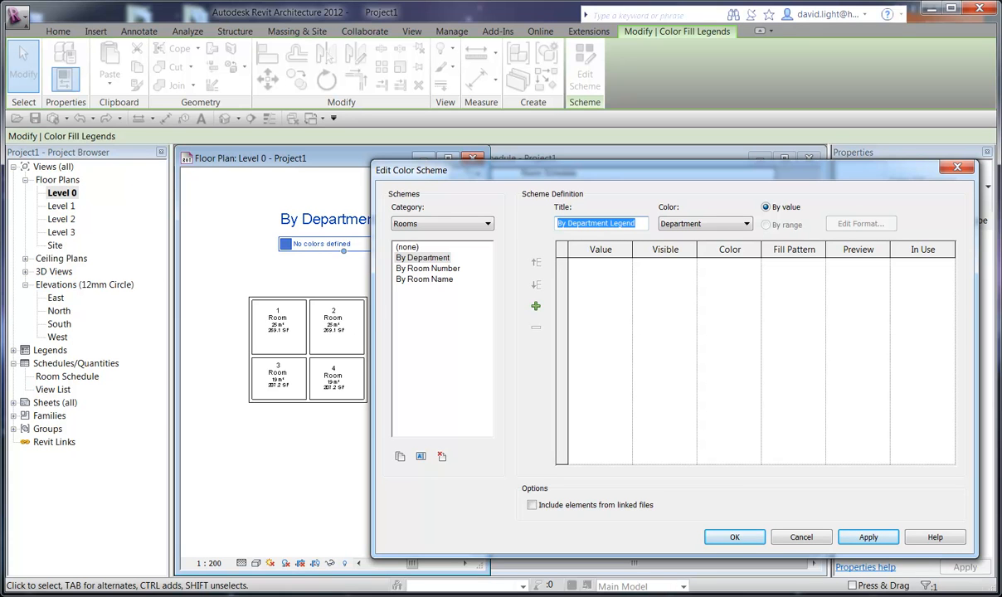
type("yes or no result")
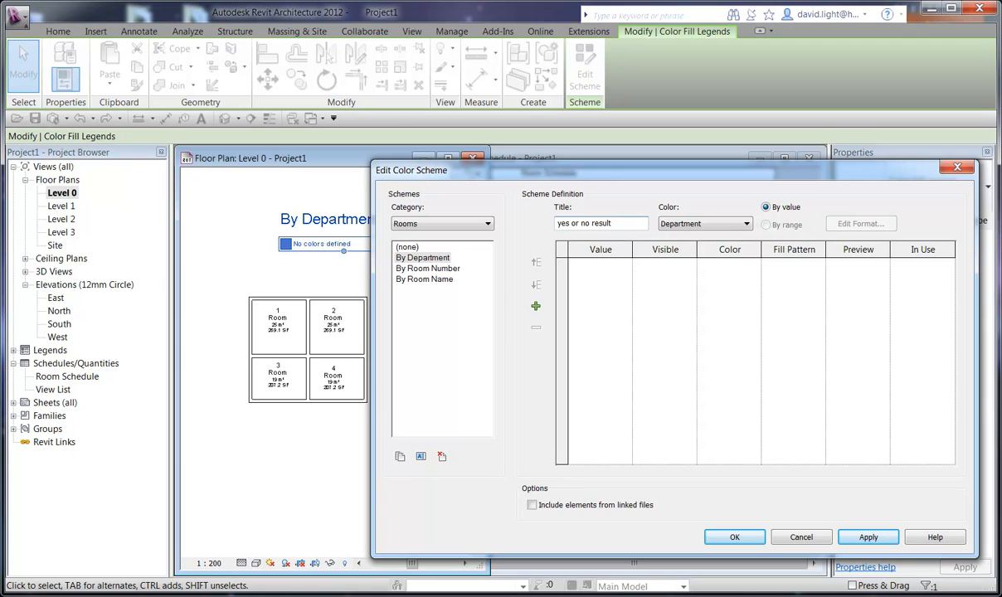
left_click(744, 225)
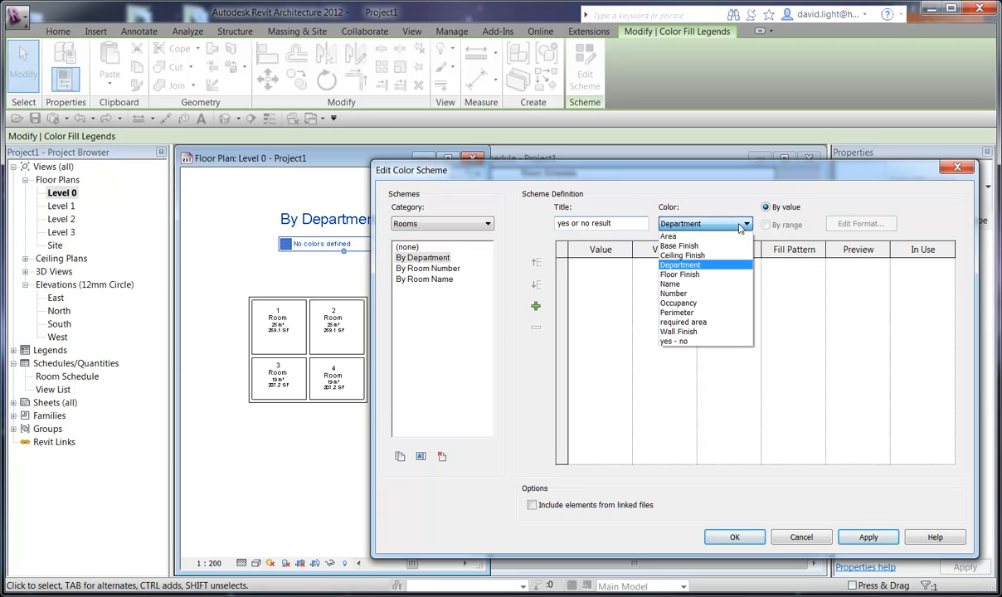
left_click(682, 342)
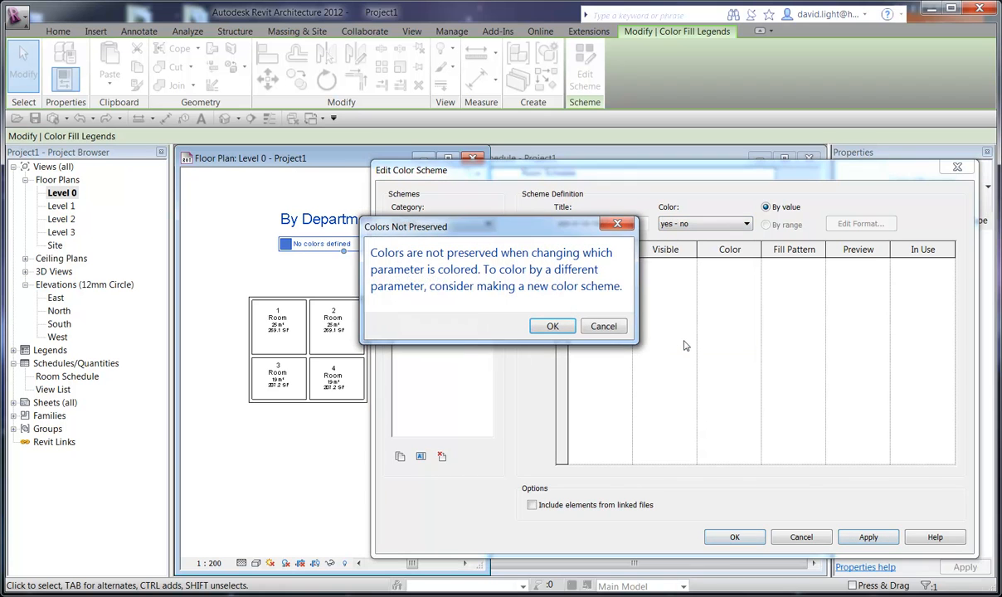
left_click(547, 329)
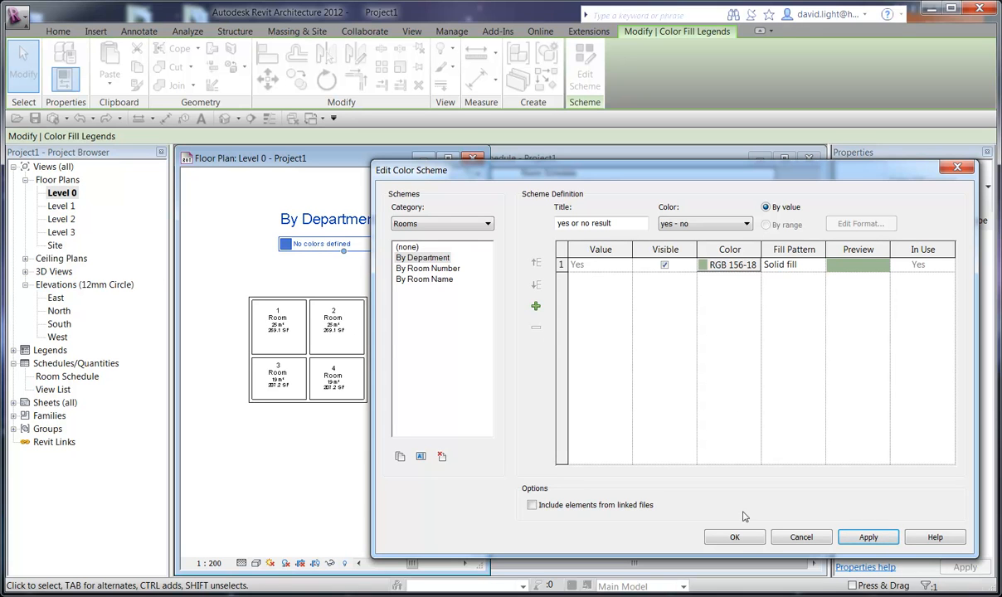
left_click(735, 537)
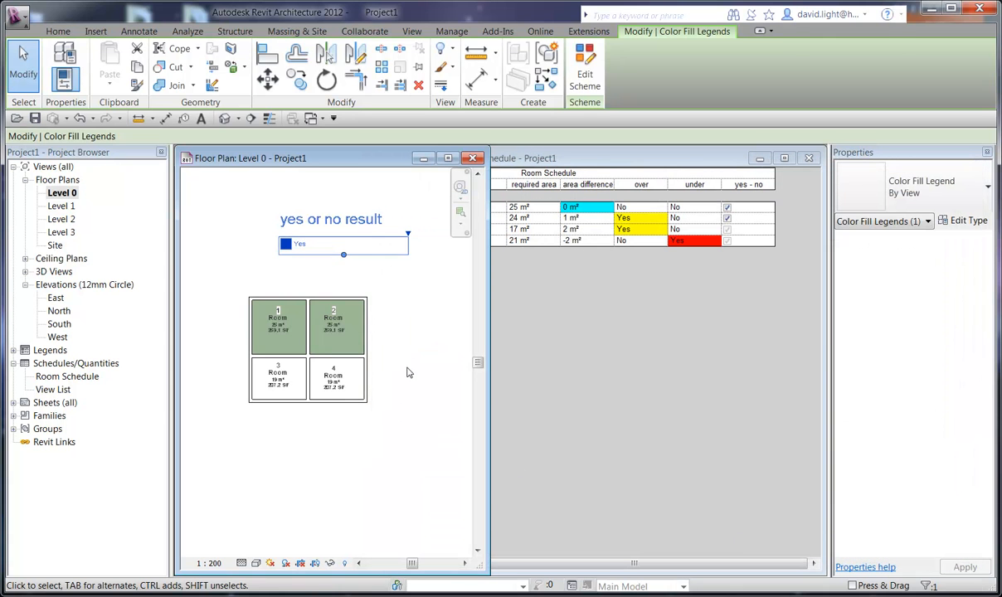
left_click(396, 326)
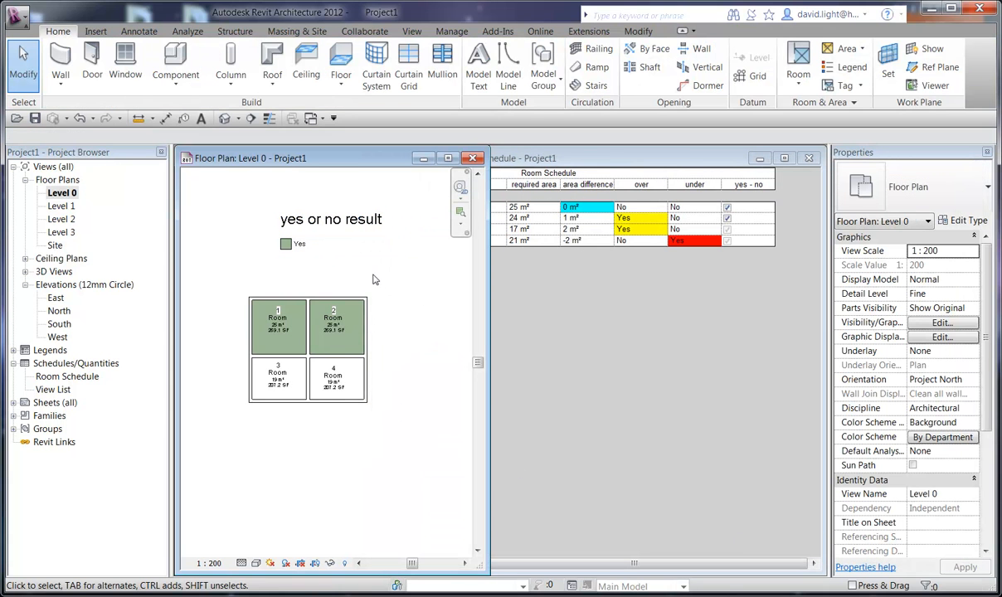
Move the color fill legend down and slightly left, closer to the rooms in the plan.
scroll(299, 237, "up", 2)
middle_click_drag(351, 257, 336, 273)
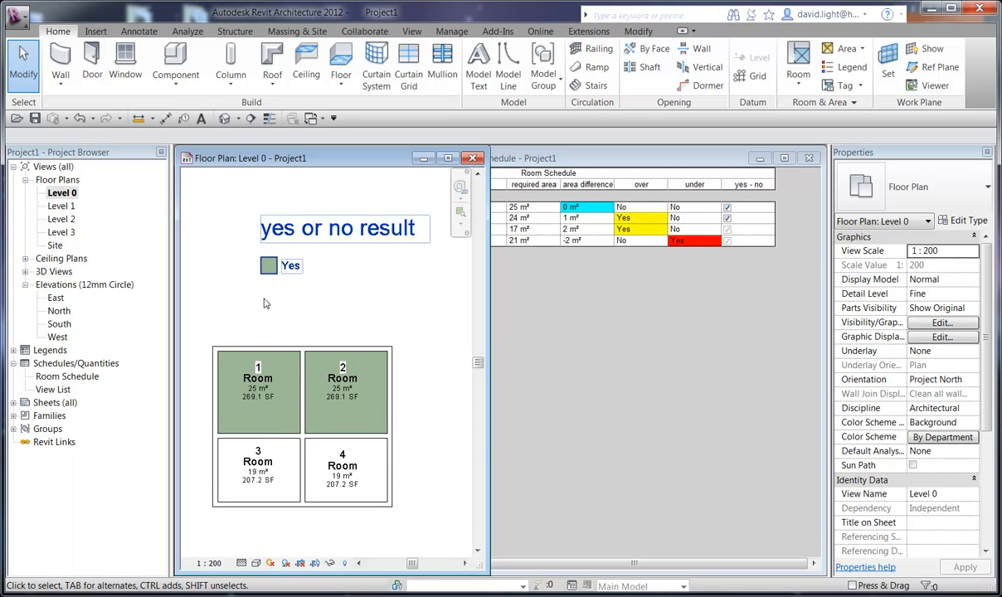
left_click(288, 231)
left_click_drag(288, 232, 266, 259)
left_click(431, 346)
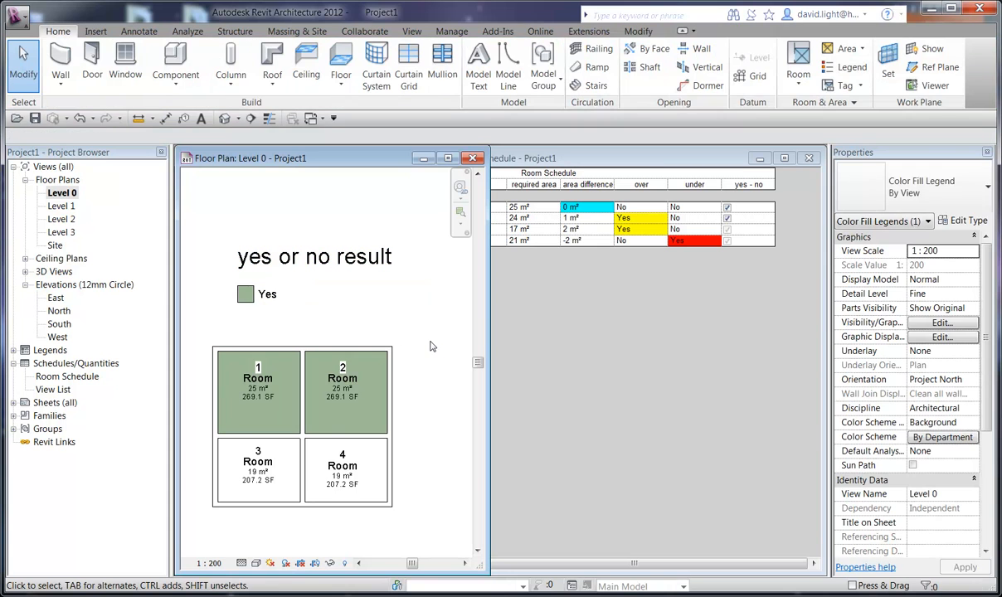
Set the "yes - no" checkboxes of rooms 2, 3 and 4 to No in the Room Schedule.
left_click(727, 219)
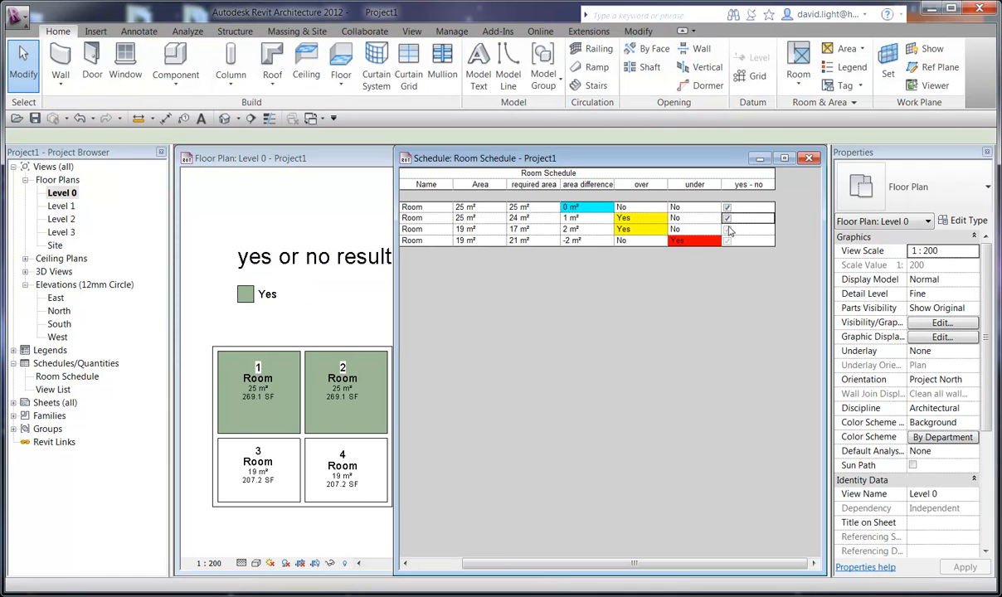
left_click(727, 230)
left_click(727, 240)
left_click(728, 230)
left_click(727, 240)
left_click(728, 231)
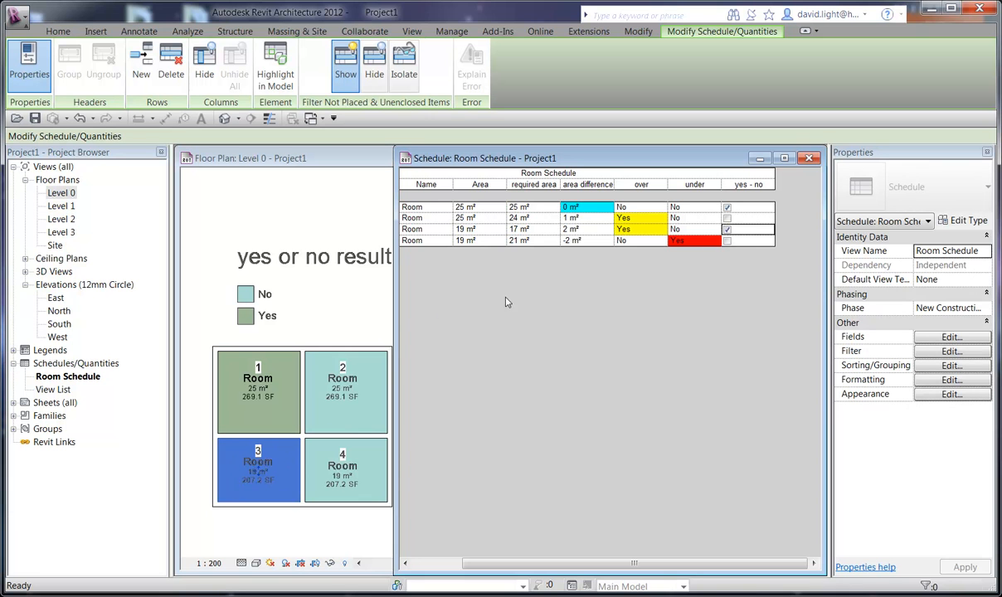
left_click(728, 230)
left_click(305, 291)
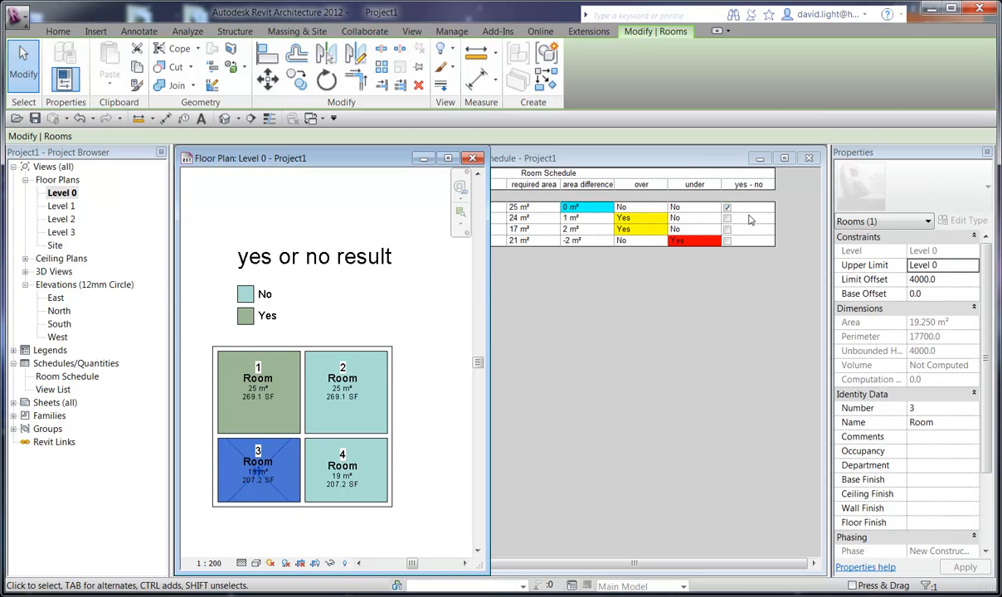
left_click(738, 302)
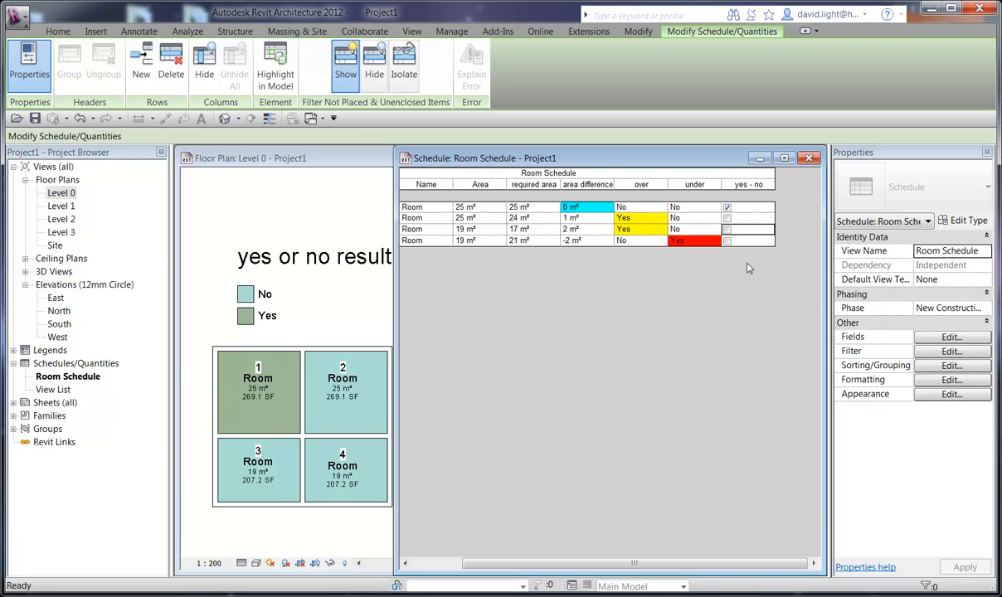
Review the values and colors in the "yes or no result" legend's color scheme, and close it without changes.
left_click(352, 282)
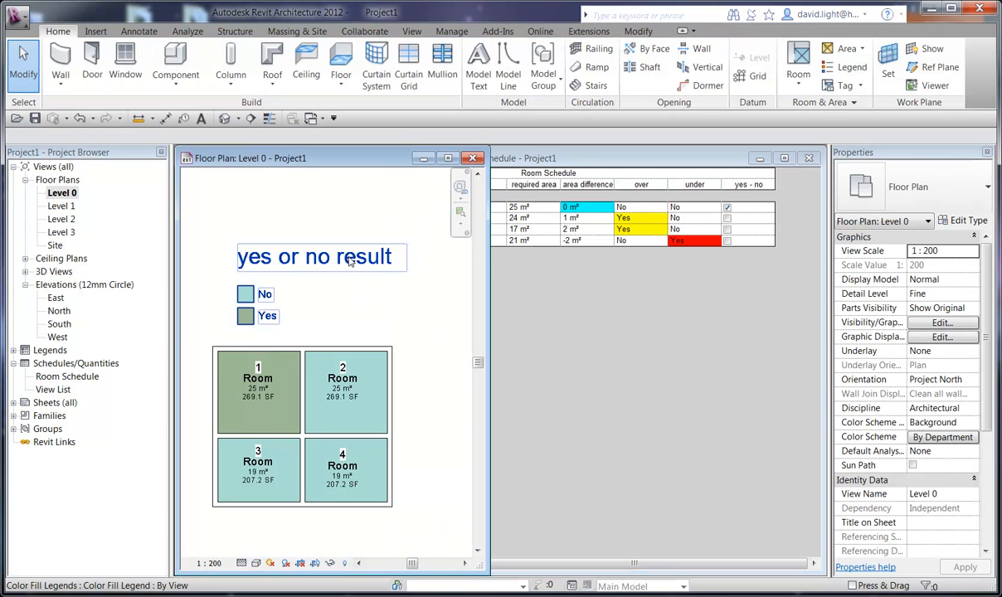
left_click(350, 262)
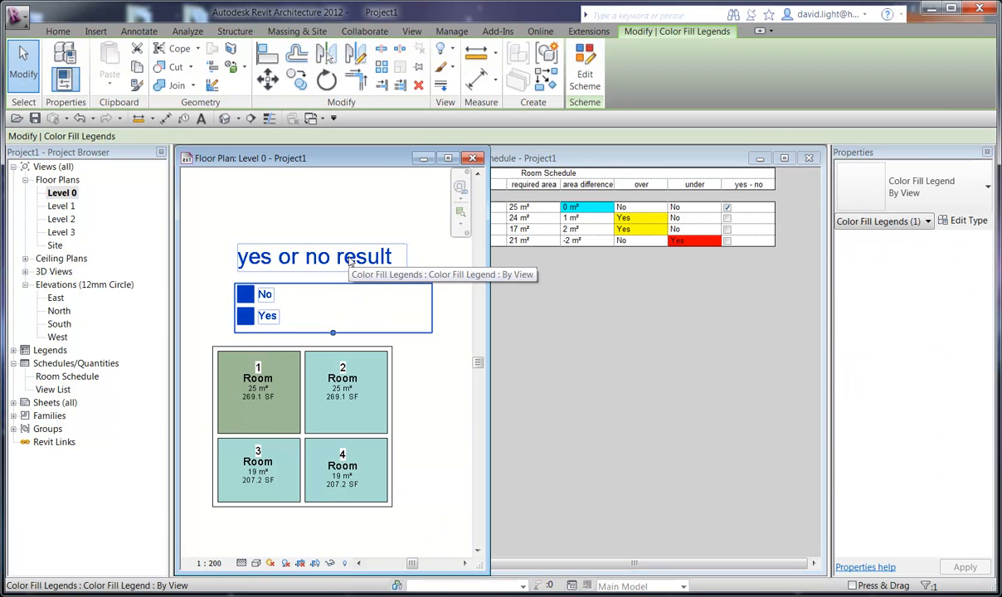
left_click(585, 75)
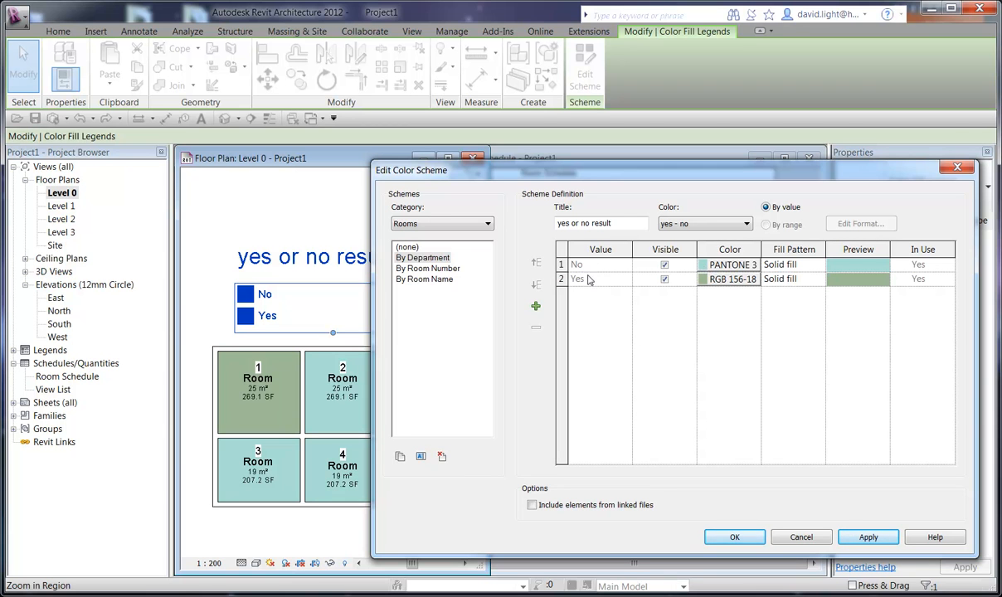
left_click(734, 537)
Toggle the "yes - no" checkbox of room 1 in the Room Schedule.
left_click(727, 208)
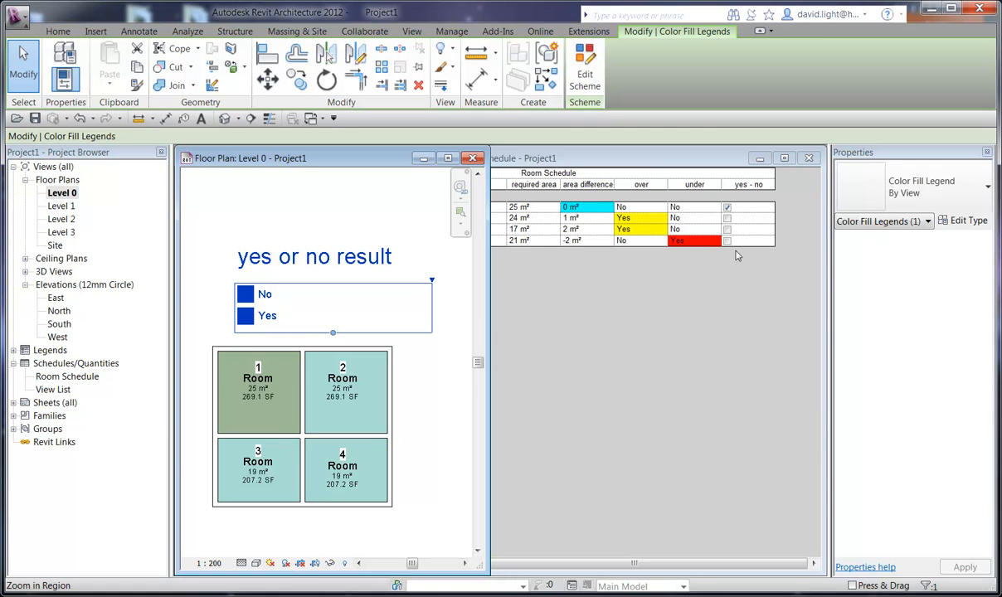